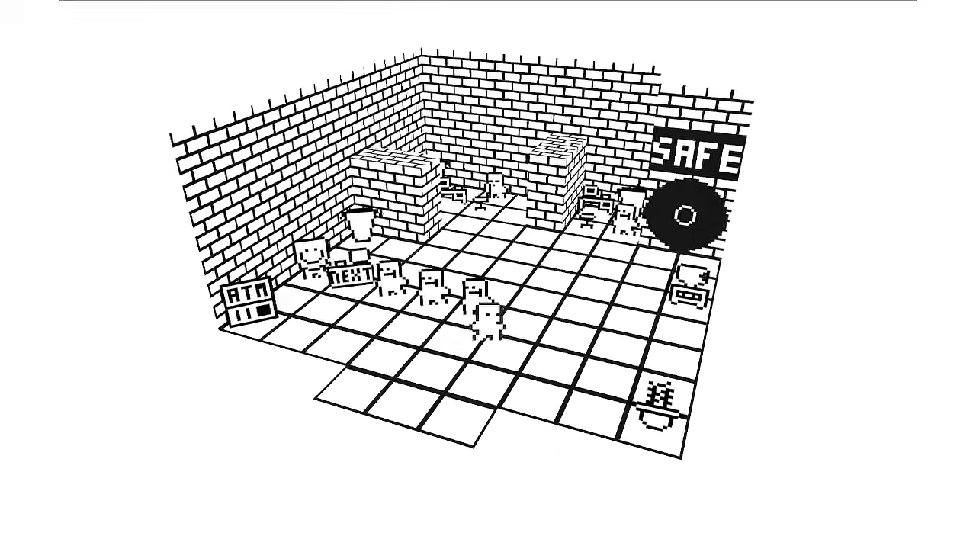
key(Right)
key(Down)
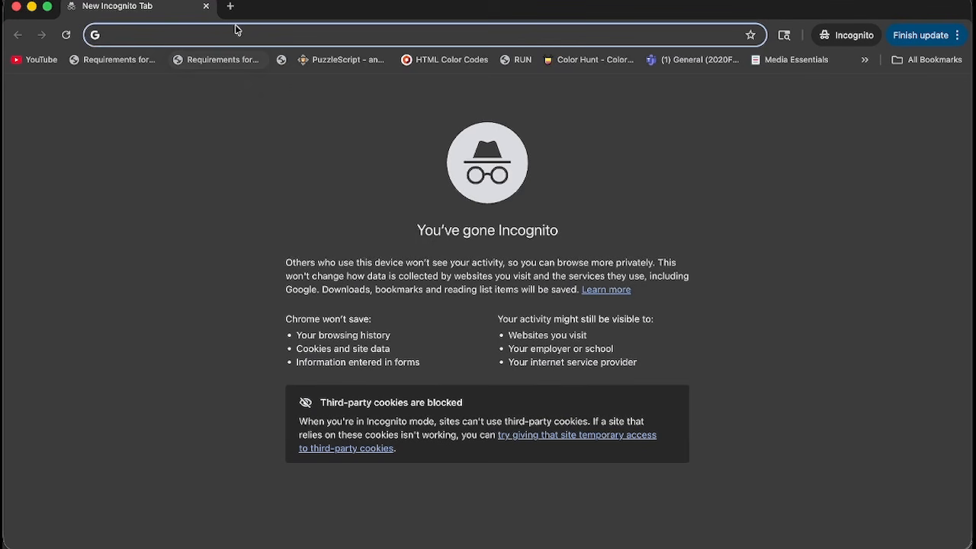
Go to wareware.rip and open its online game maker.
text(wareware.rip)
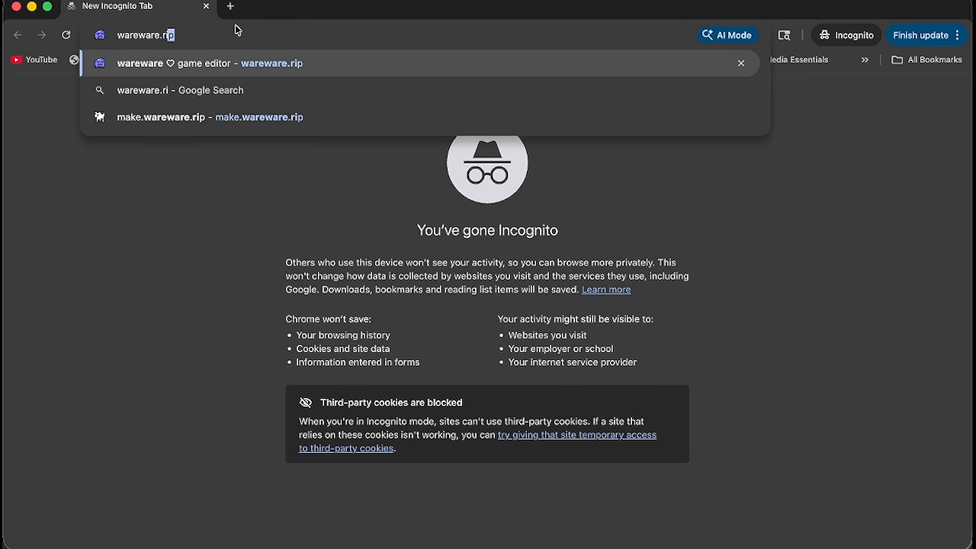
key(Return)
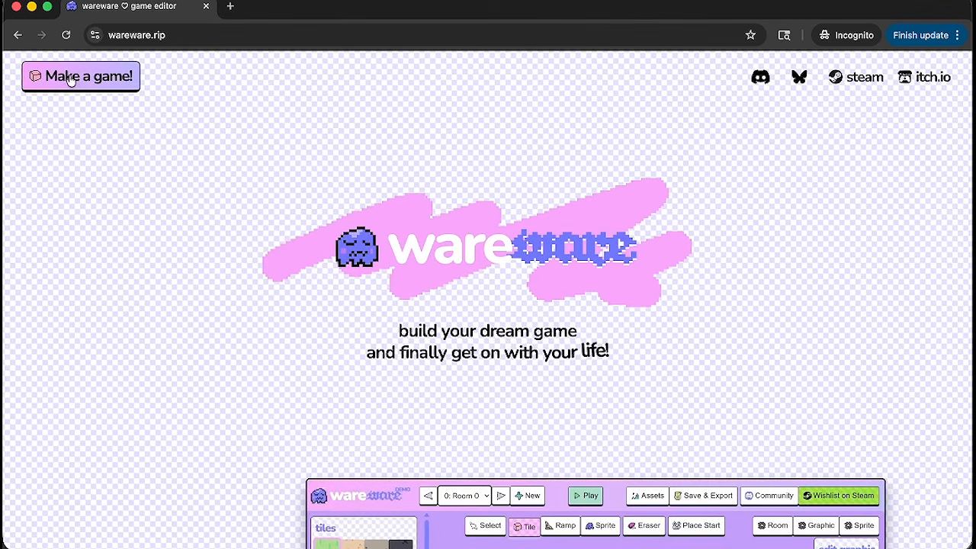
click(69, 77)
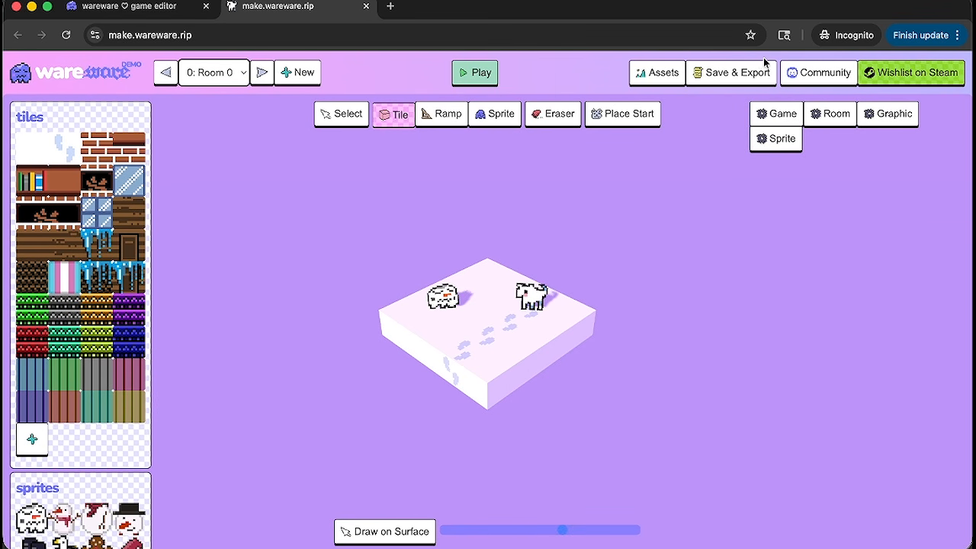
Create a new empty game, discarding the sample project.
click(725, 78)
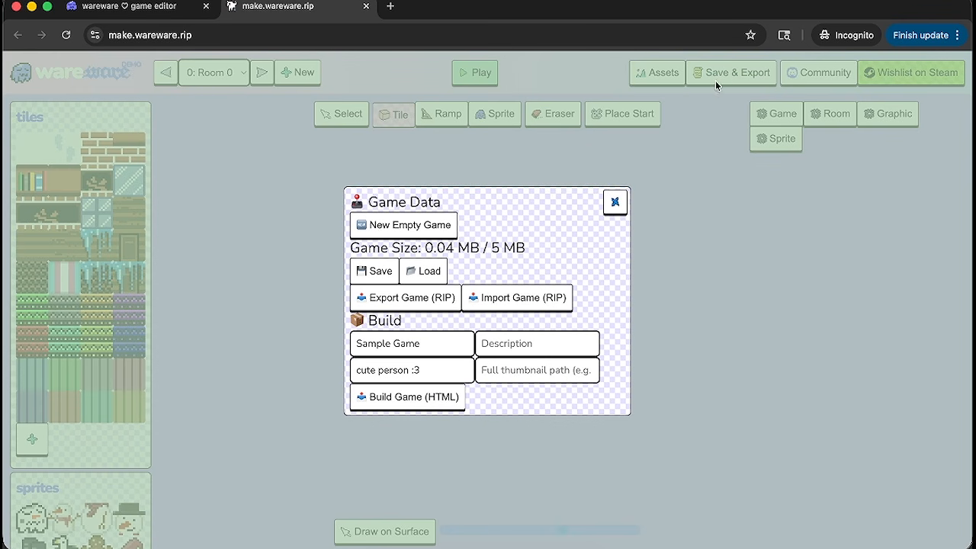
click(390, 233)
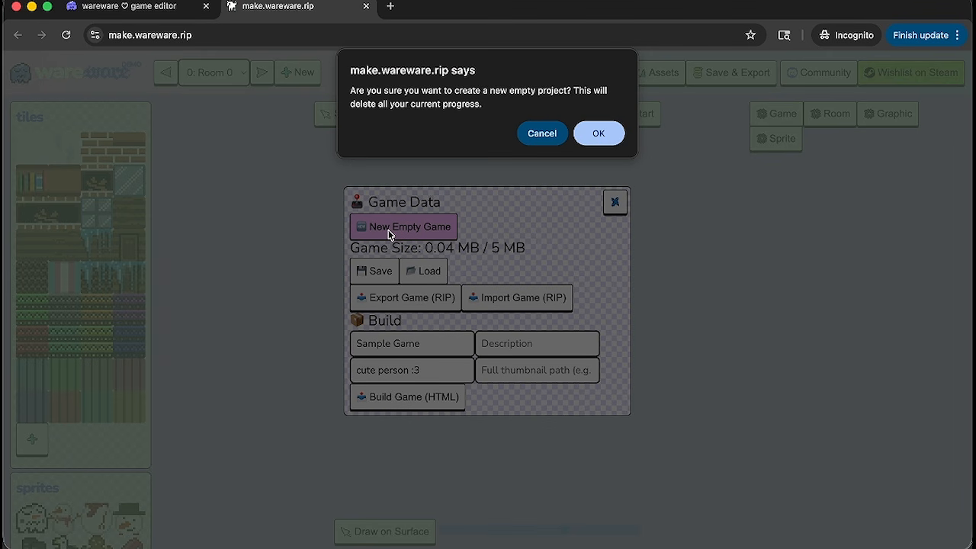
click(599, 135)
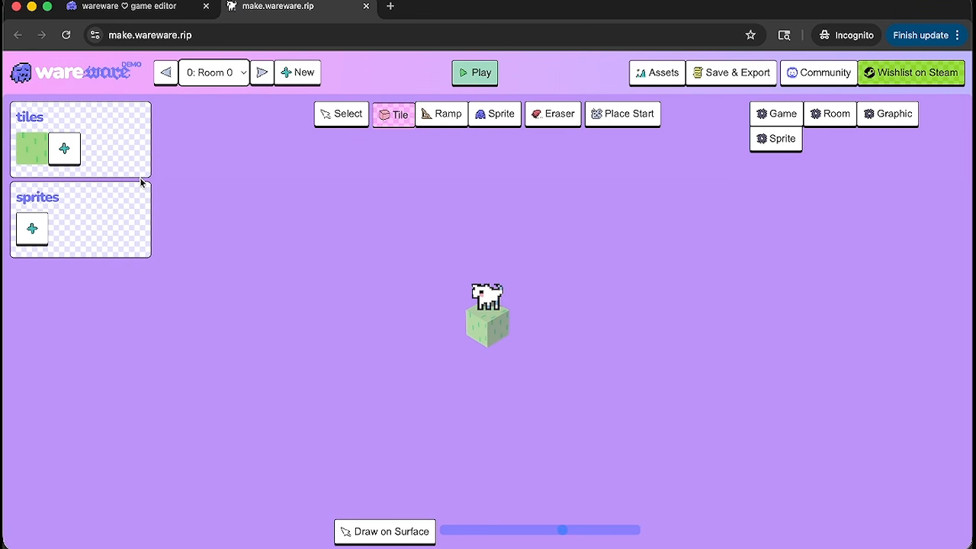
Enlarge the single grass block under the dog into a two-by-two platform using the green grass tile.
click(30, 147)
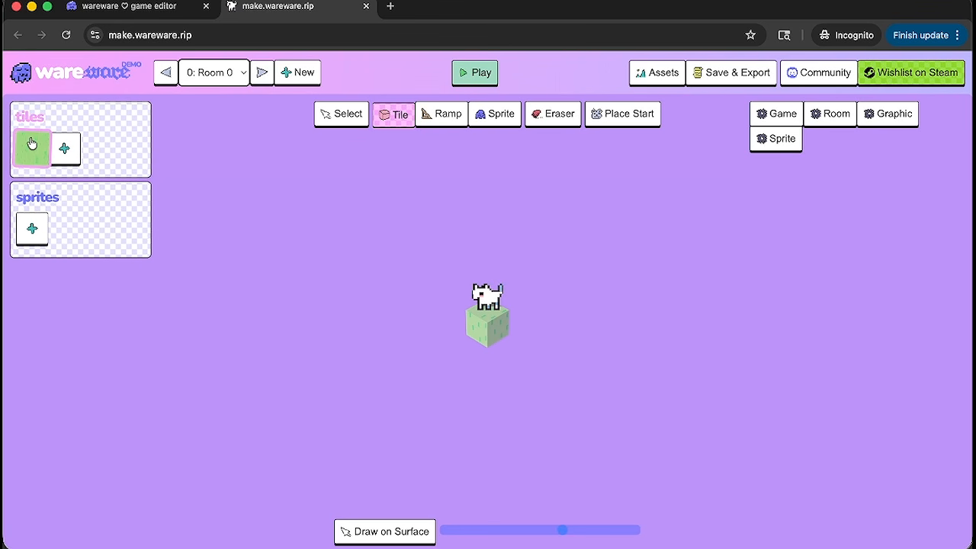
click(460, 338)
click(499, 336)
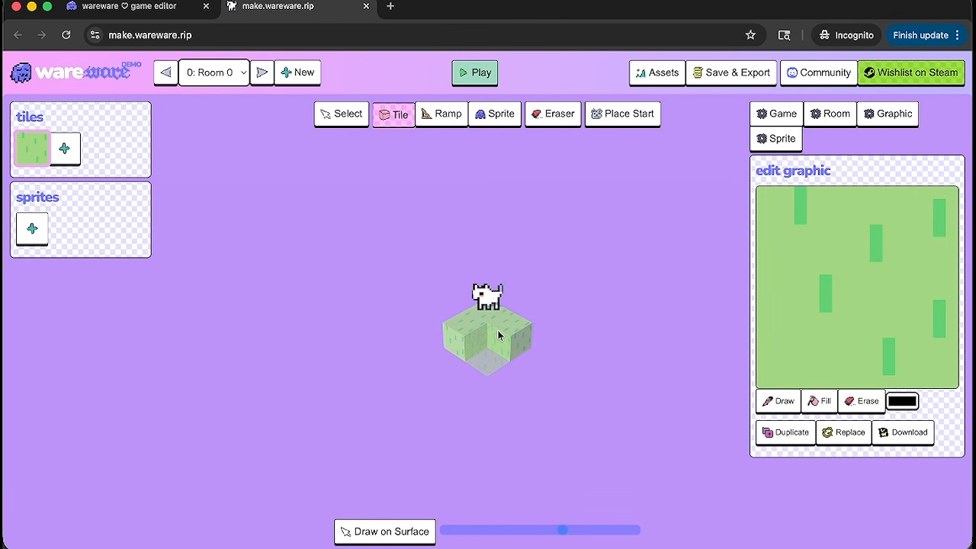
click(495, 339)
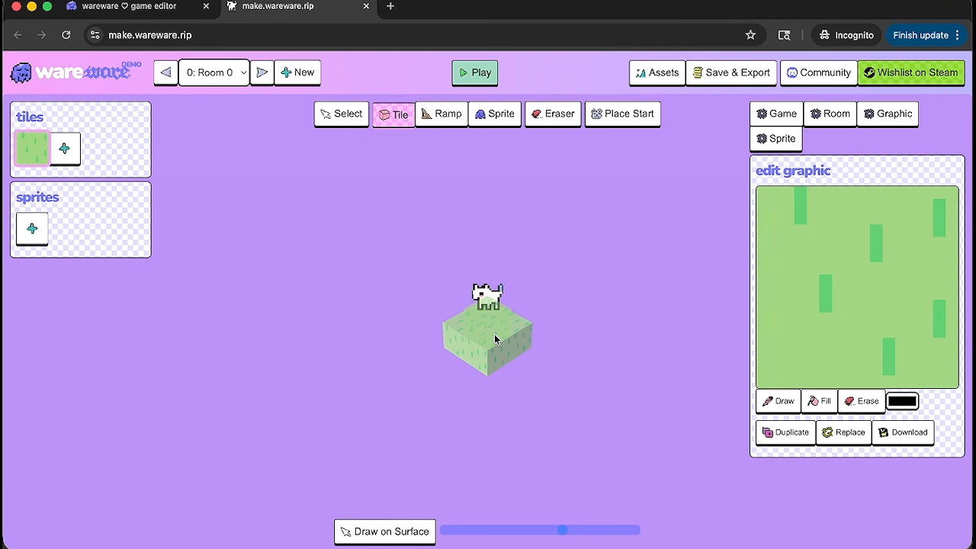
Attach two extra grass blocks to the side of the platform and delete both of them.
click(535, 352)
click(558, 371)
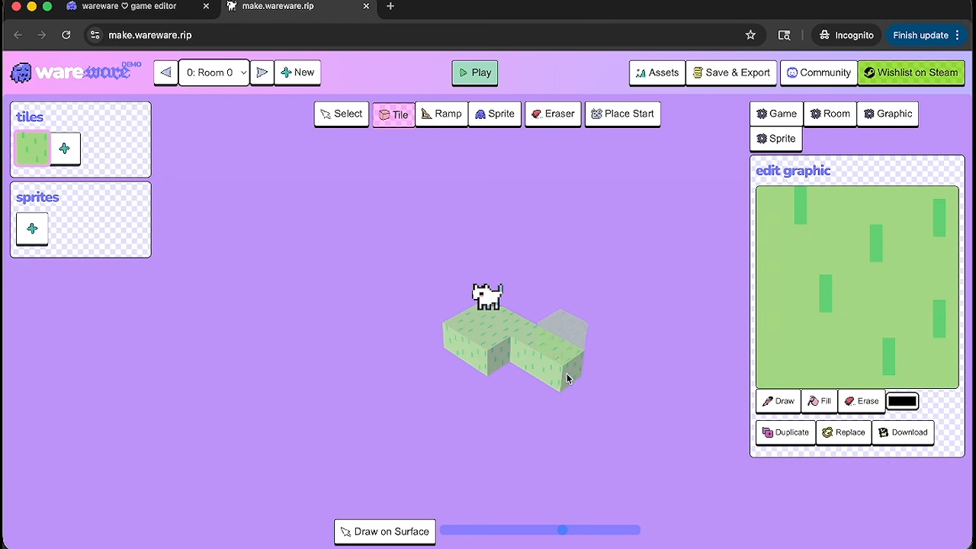
right_click(568, 376)
right_click(549, 363)
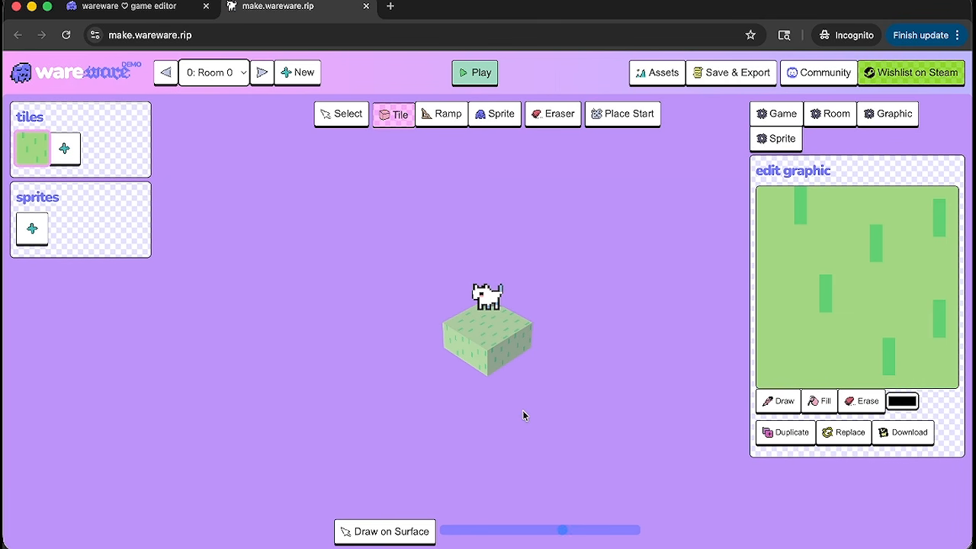
Using layer drawing, extend the grass platform to three by three blocks and add a three-block row one layer higher along its back-left edge.
click(385, 532)
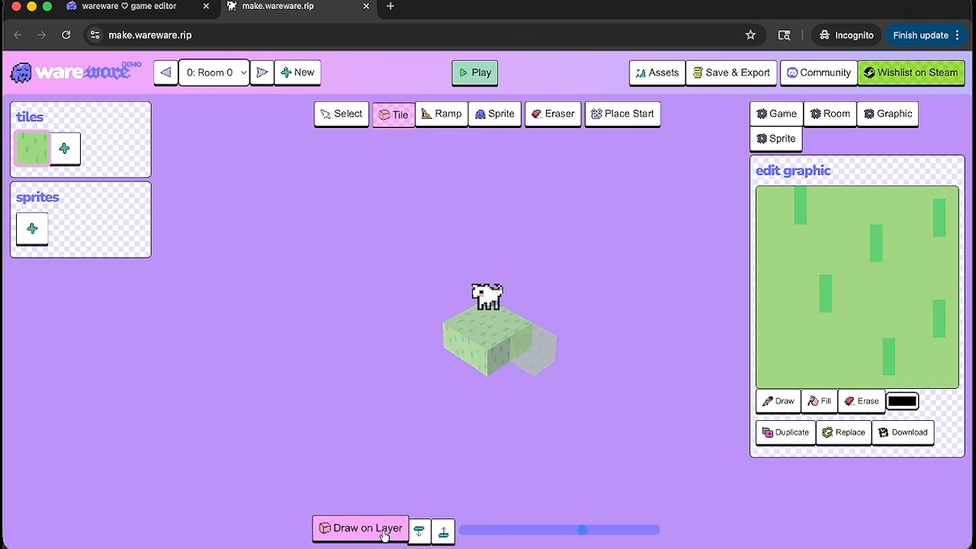
click(449, 335)
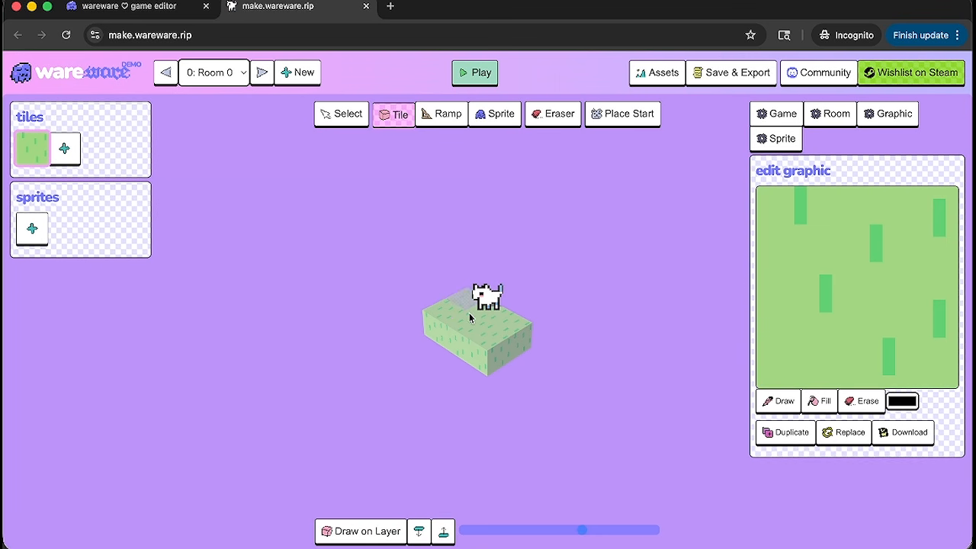
click(473, 314)
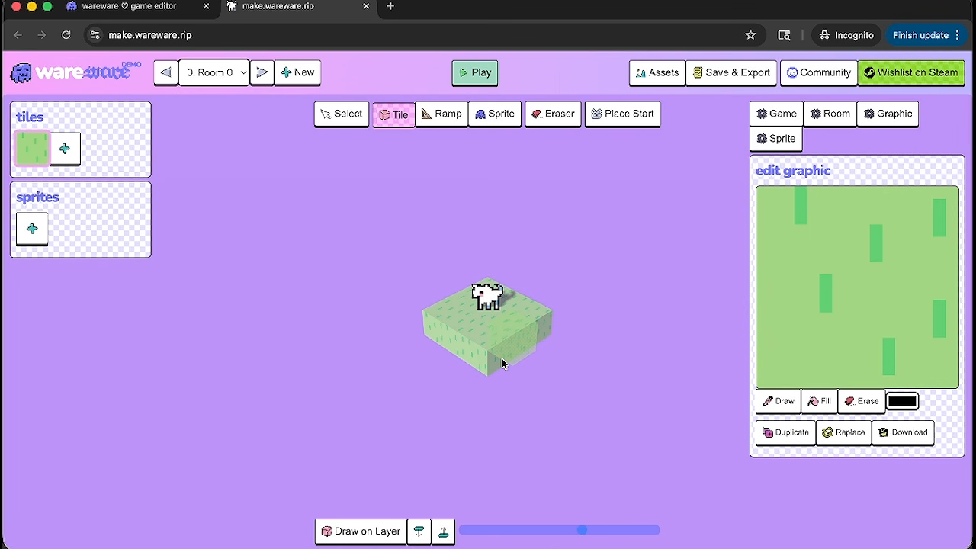
click(441, 534)
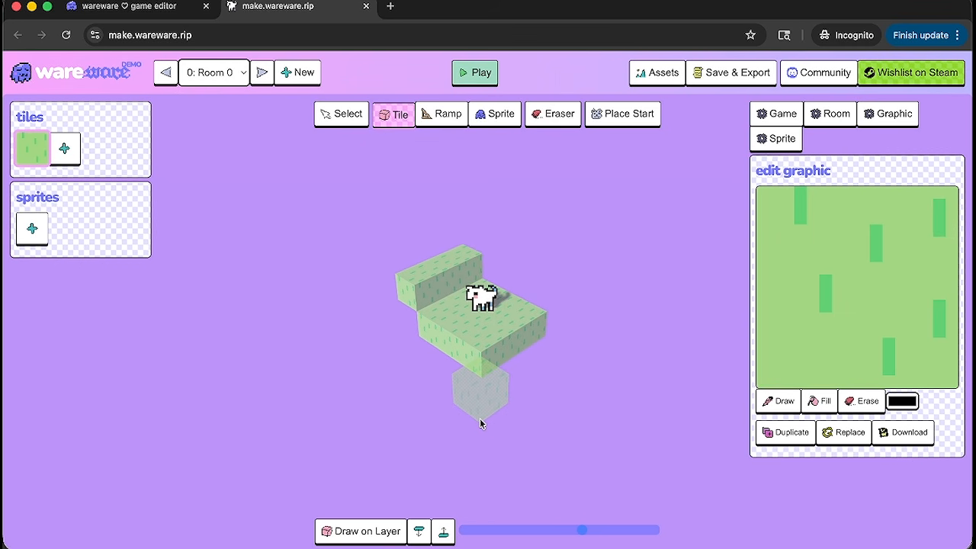
mouse_move(486, 418)
mouse_down()
mouse_move(591, 402)
mouse_move(653, 407)
mouse_move(622, 436)
mouse_move(440, 395)
mouse_move(471, 419)
mouse_up()
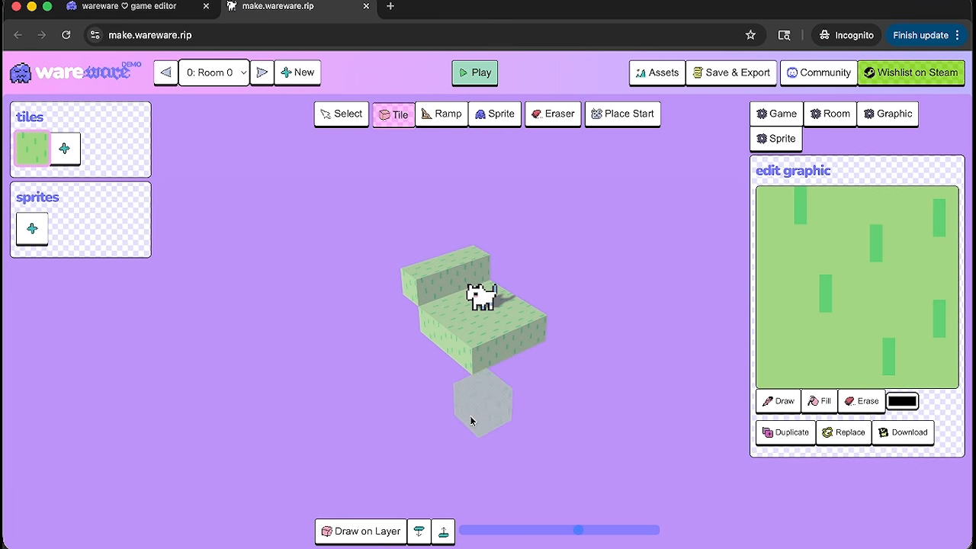
Playtest the room by walking the dog around the grass platform, and return to editing.
click(475, 72)
key(Down)
key(Right)
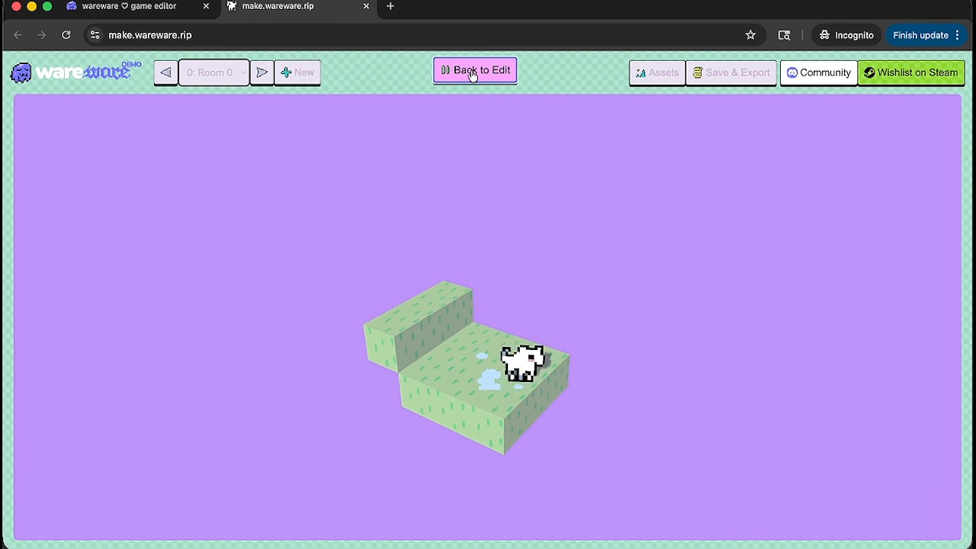
key(Up)
key(Left)
key(Down)
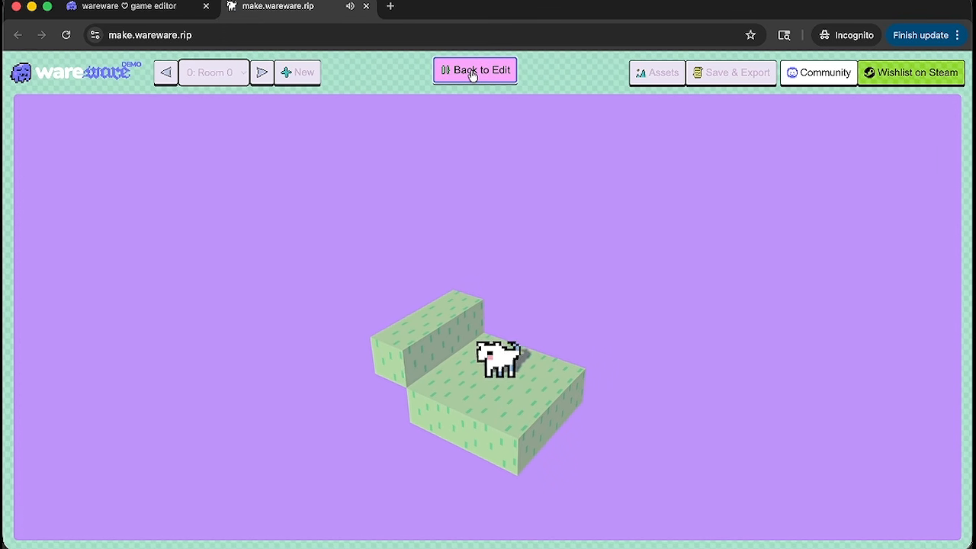
click(472, 75)
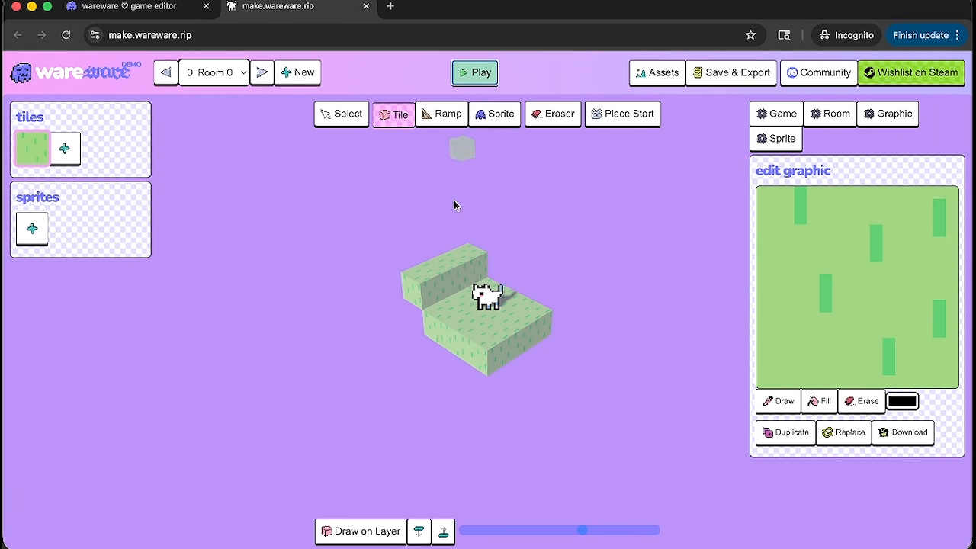
Restore surface drawing, duplicate the grass tile and erase the copy's entire graphic.
click(345, 533)
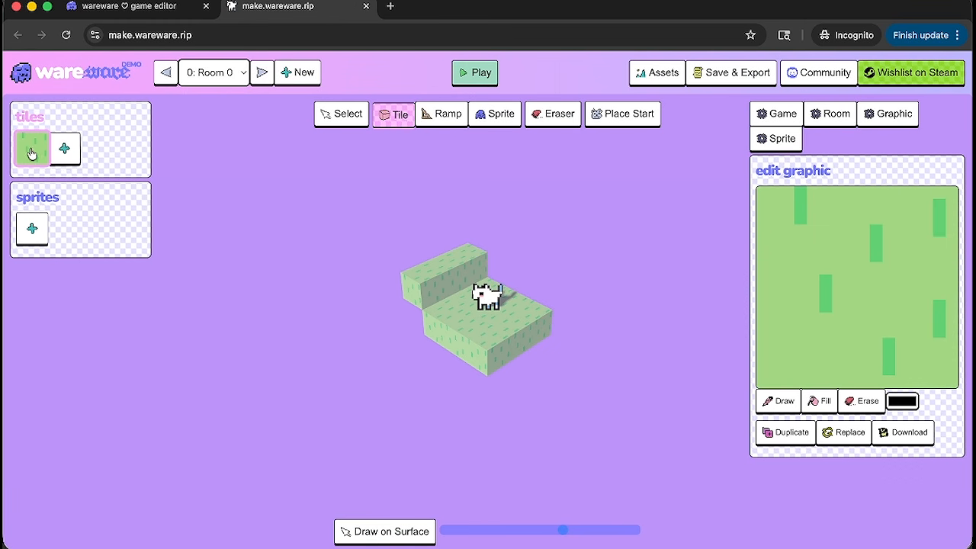
click(786, 431)
click(788, 431)
click(846, 399)
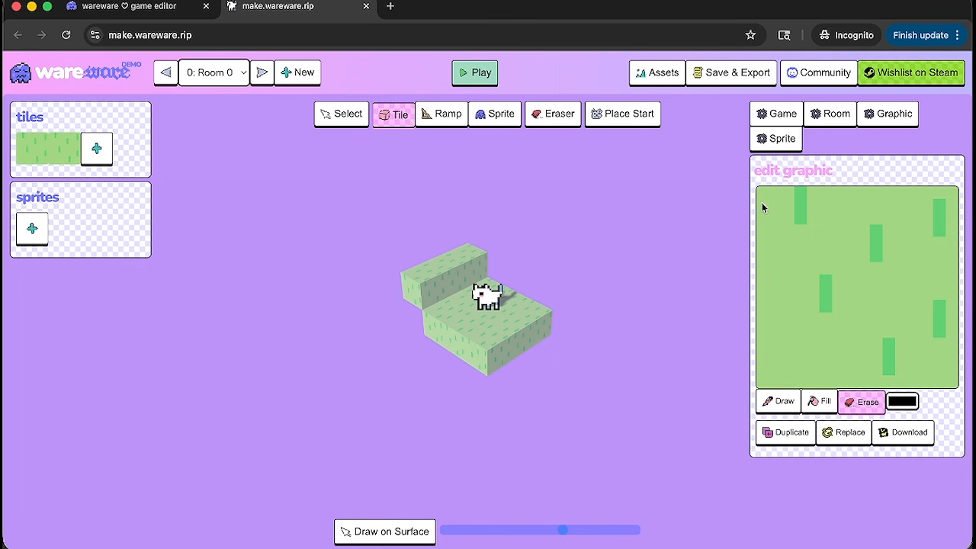
mouse_move(763, 200)
mouse_down()
mouse_move(831, 218)
mouse_move(760, 227)
mouse_move(779, 357)
mouse_move(763, 388)
mouse_up()
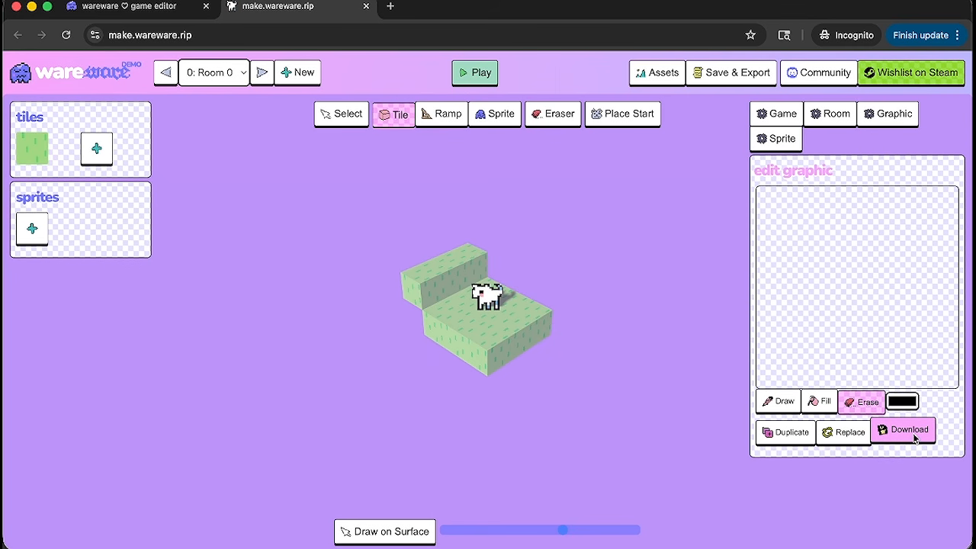
Download the blank tile graphic to the Downloads folder as blockGraphic0002 (3).
click(915, 438)
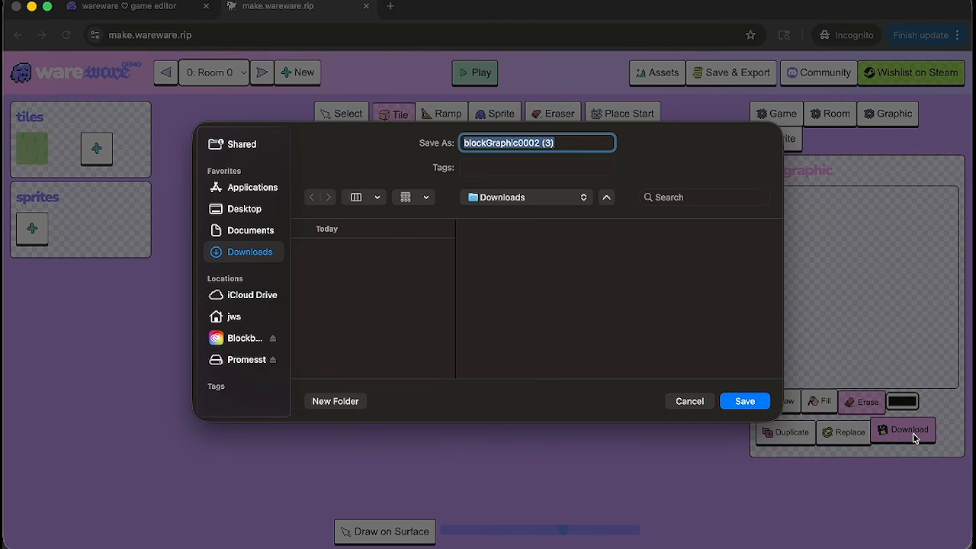
click(743, 401)
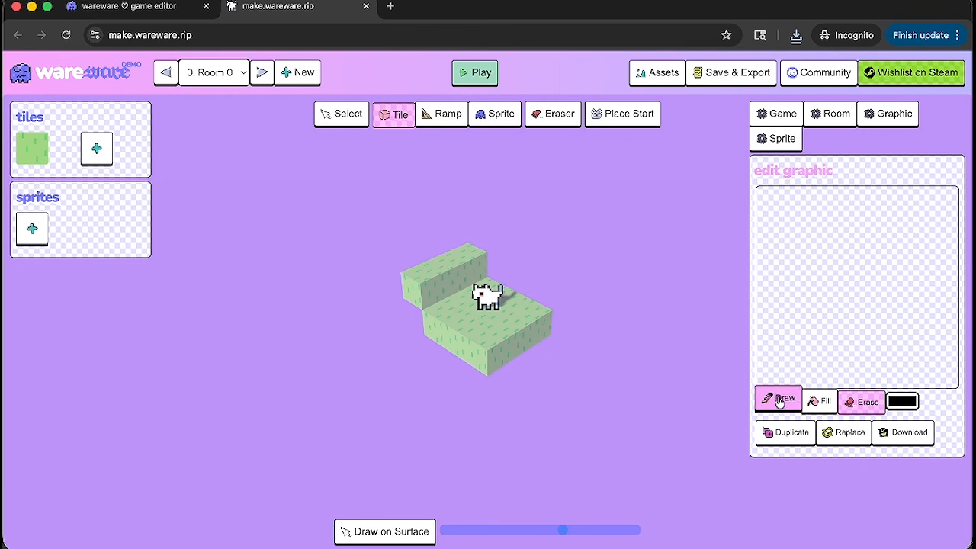
Draw a magenta border around the blank tile graphic and fill its interior with cyan.
click(902, 405)
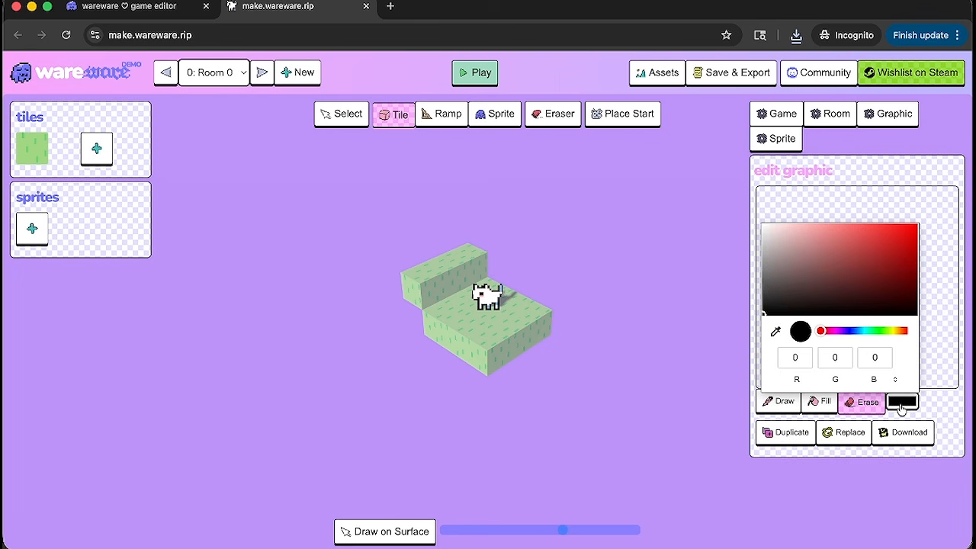
click(837, 333)
click(776, 402)
click(760, 190)
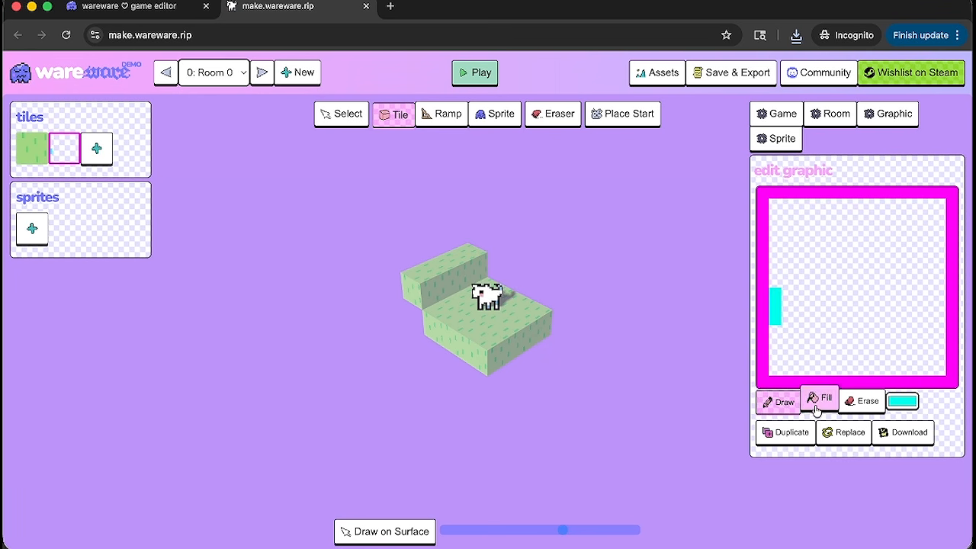
click(817, 404)
click(837, 331)
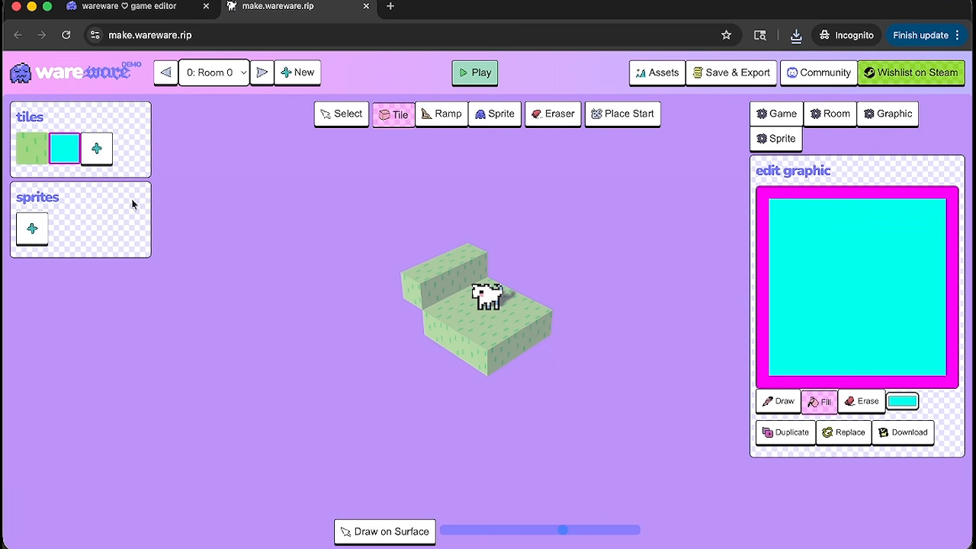
Place a row of three cyan-and-magenta blocks along the platform's front-left side, starting at the end of the raised grass row.
click(63, 158)
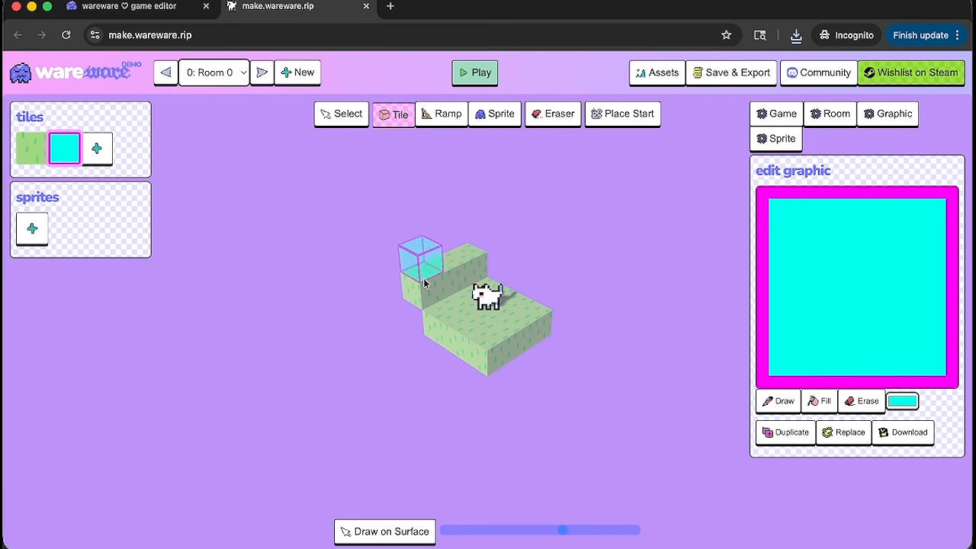
drag(414, 308, 424, 313)
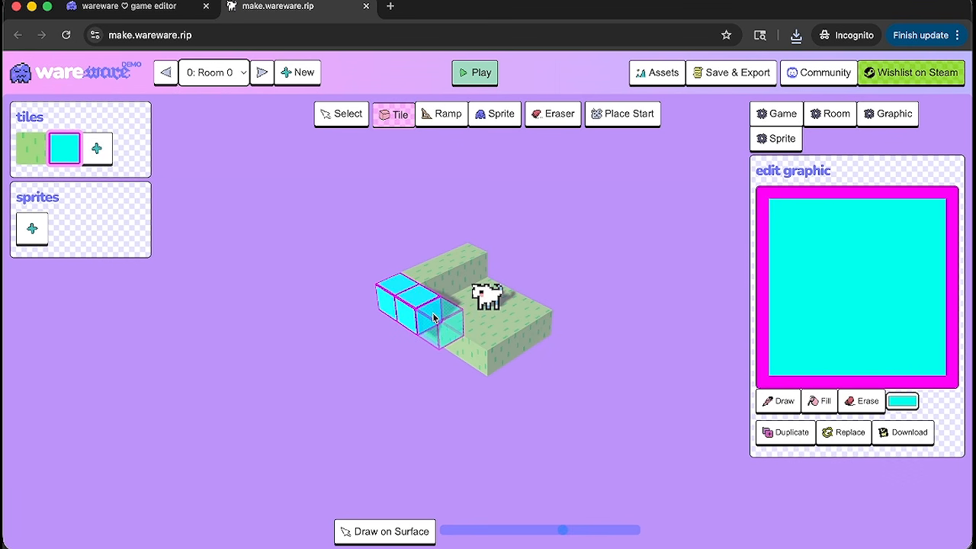
click(433, 318)
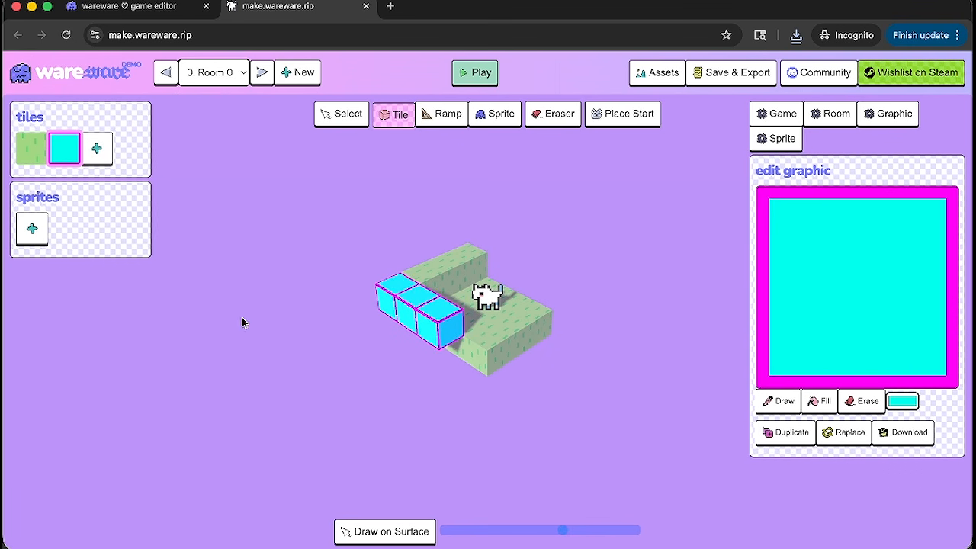
Place three cyan ramps along the raised grass row, rotated so they slope up to it from the platform.
click(447, 116)
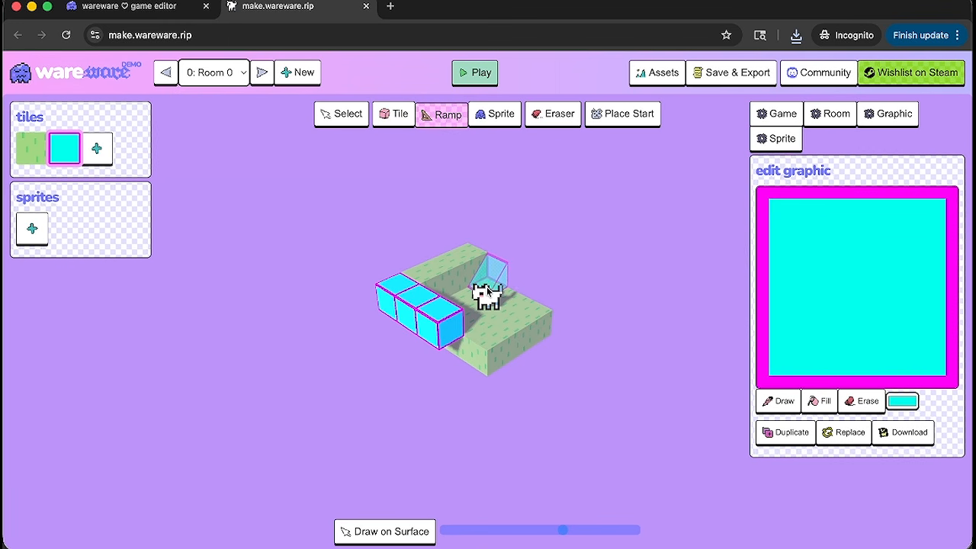
key(r)
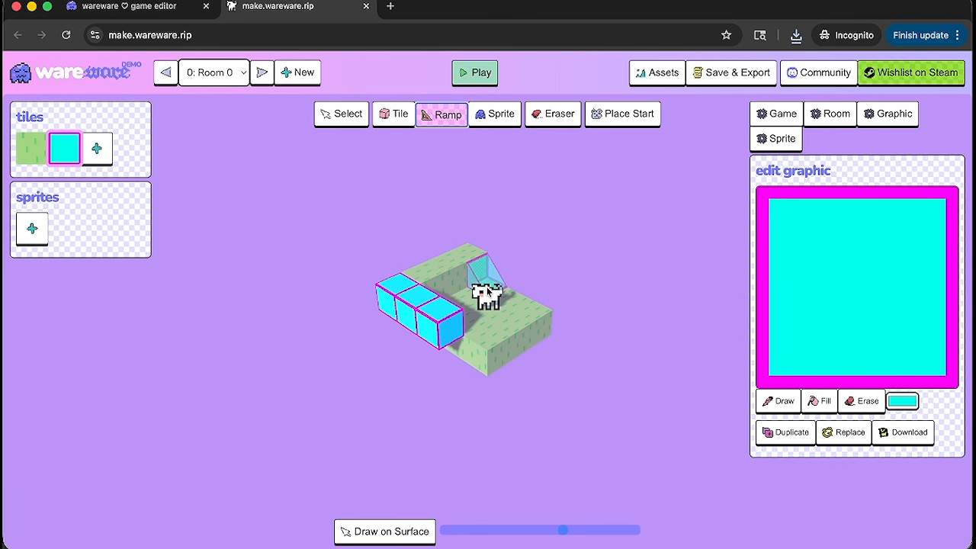
click(487, 287)
Playtest the room by walking the dog up the cyan ramps onto the raised grass row, and return to editing.
click(468, 71)
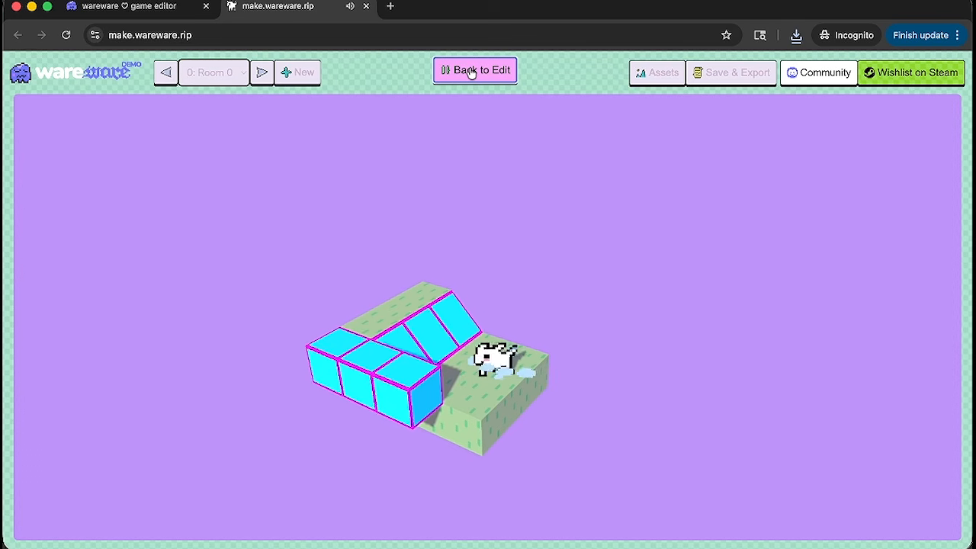
key(Right)
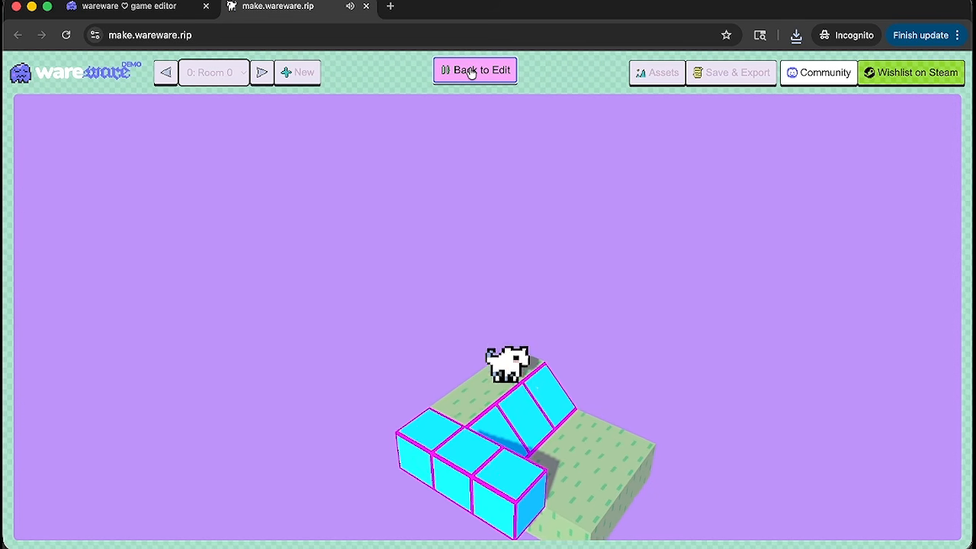
click(471, 71)
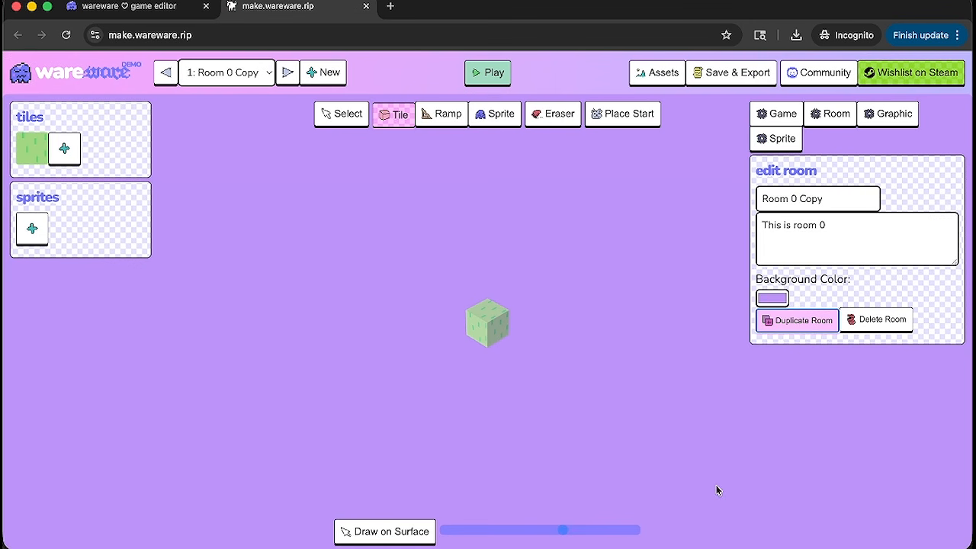
drag(818, 464, 642, 473)
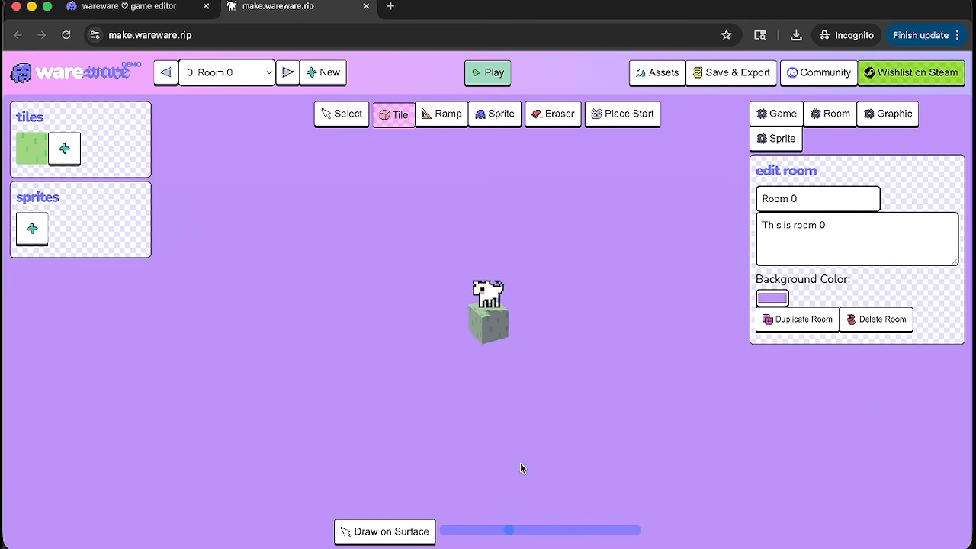
drag(520, 468, 567, 462)
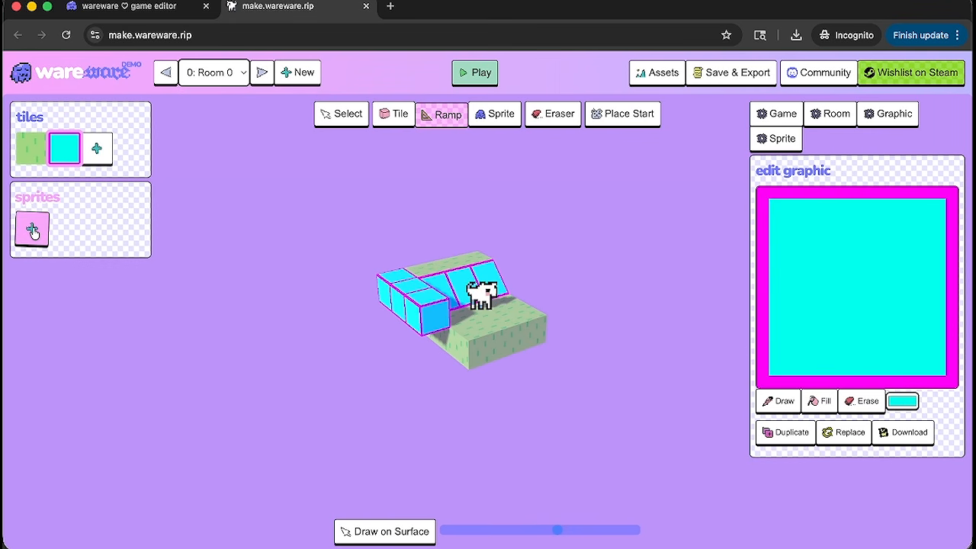
Add a new sprite from blockGraphic0002 (3).png in the Downloads folder and open its graphic for editing.
scroll(32, 233, down, 1)
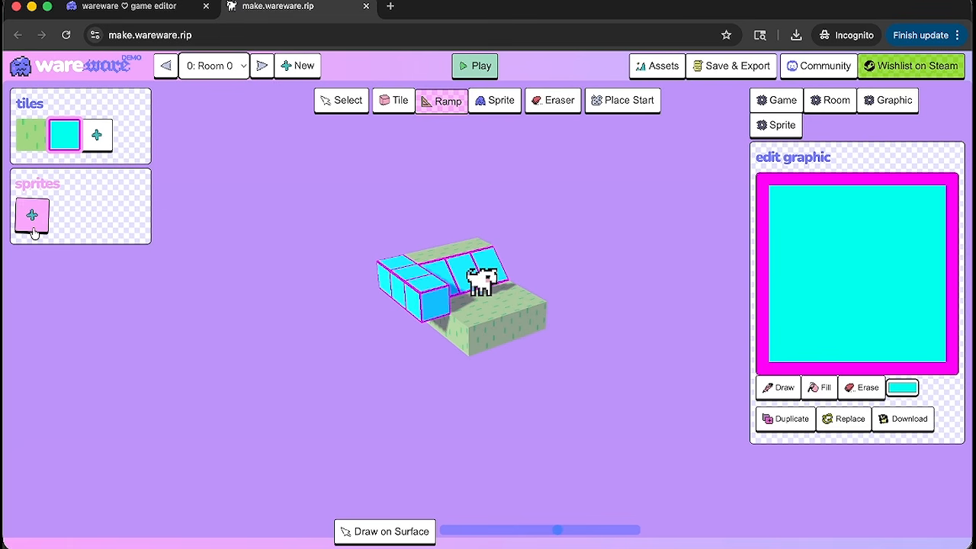
click(32, 216)
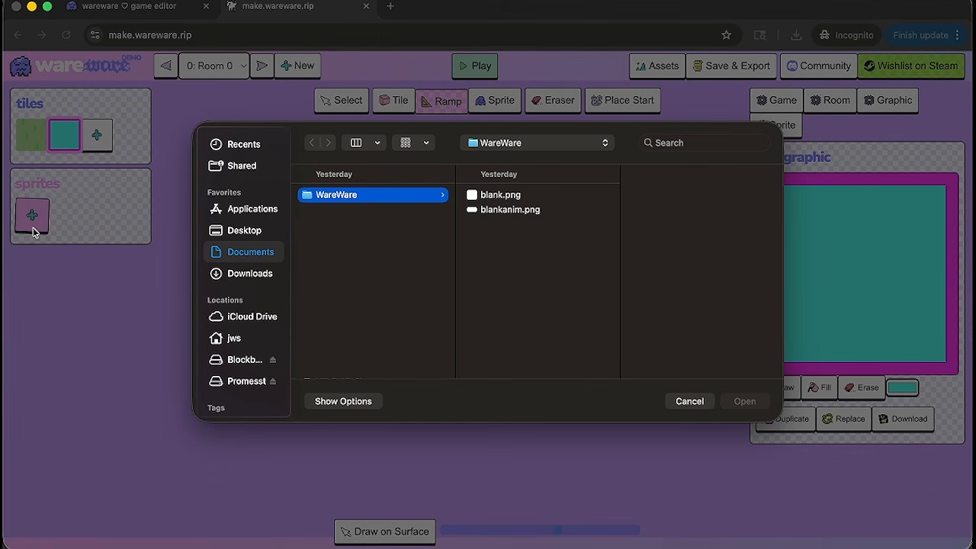
click(252, 278)
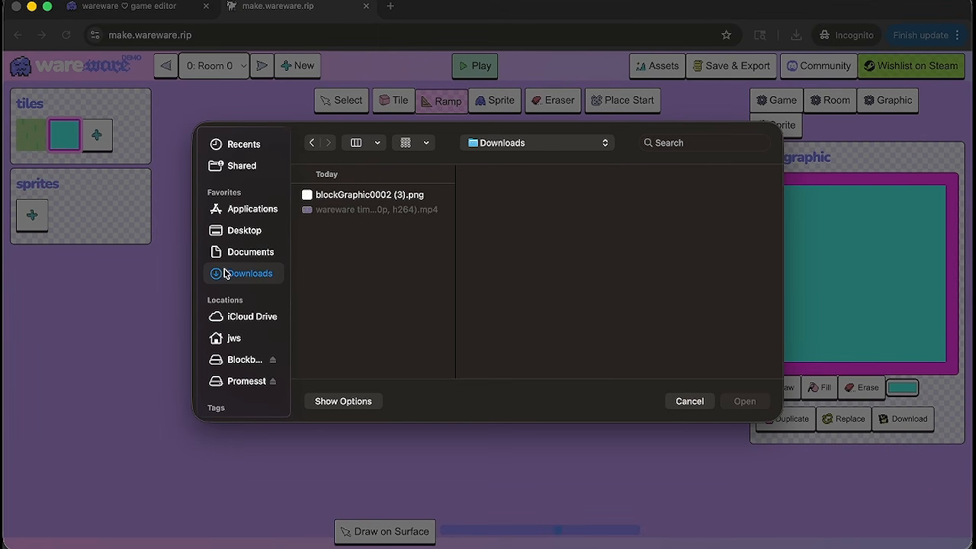
double_click(356, 194)
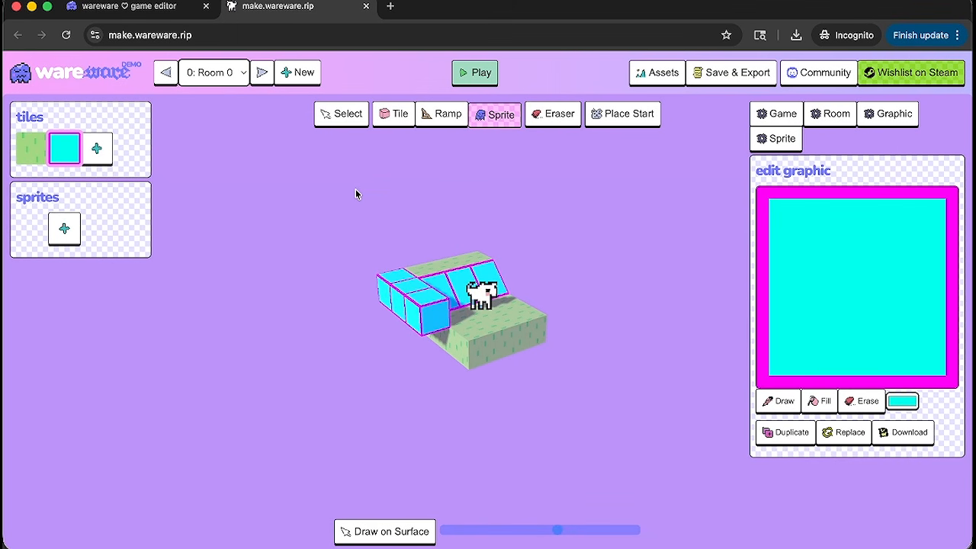
click(25, 243)
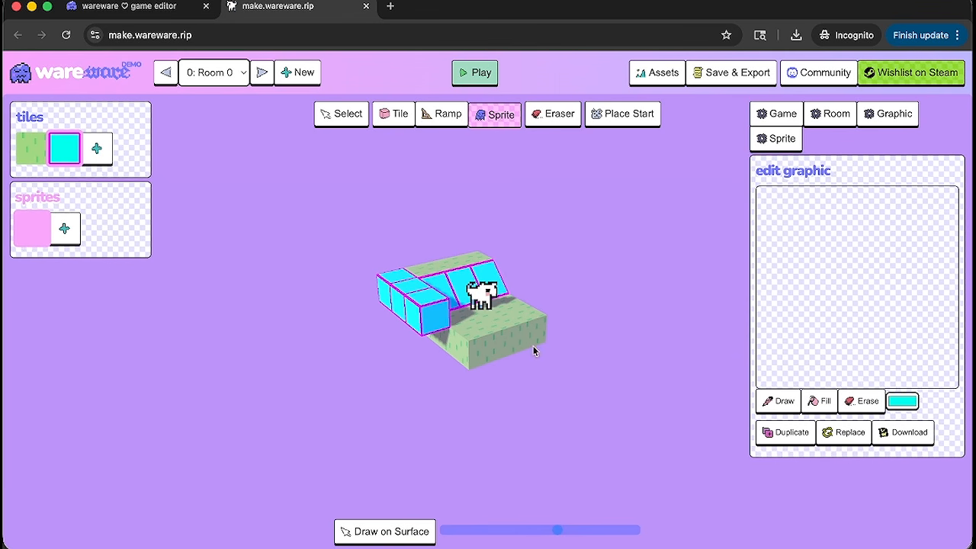
Draw a black stick figure with a boxy head, arms and legs on the blank sprite graphic.
click(778, 401)
mouse_move(812, 273)
mouse_down()
mouse_move(847, 217)
mouse_move(871, 206)
mouse_move(838, 302)
mouse_move(862, 385)
mouse_move(814, 399)
mouse_up()
click(876, 307)
drag(831, 306, 799, 307)
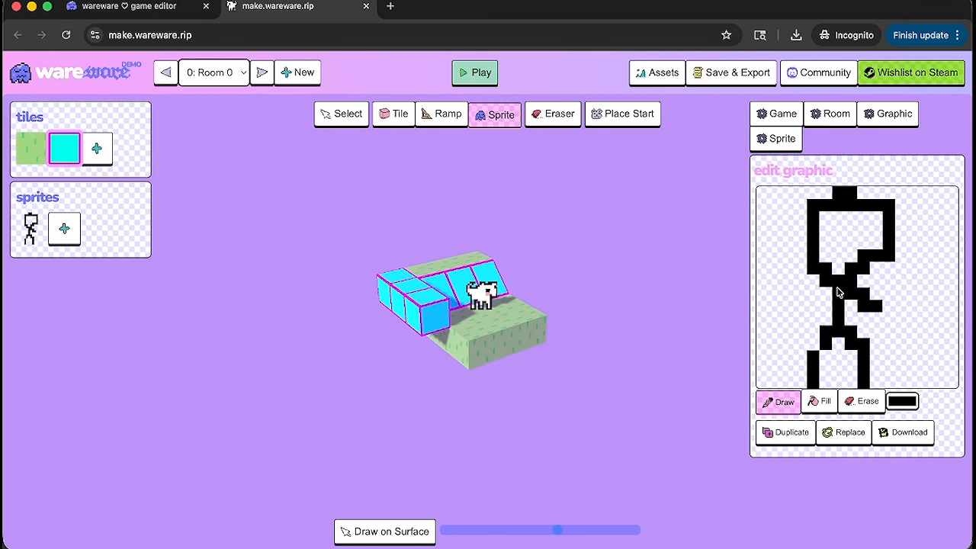
Place the stick-figure sprite on the grass platform beside the dog, and delete it from the room.
click(31, 229)
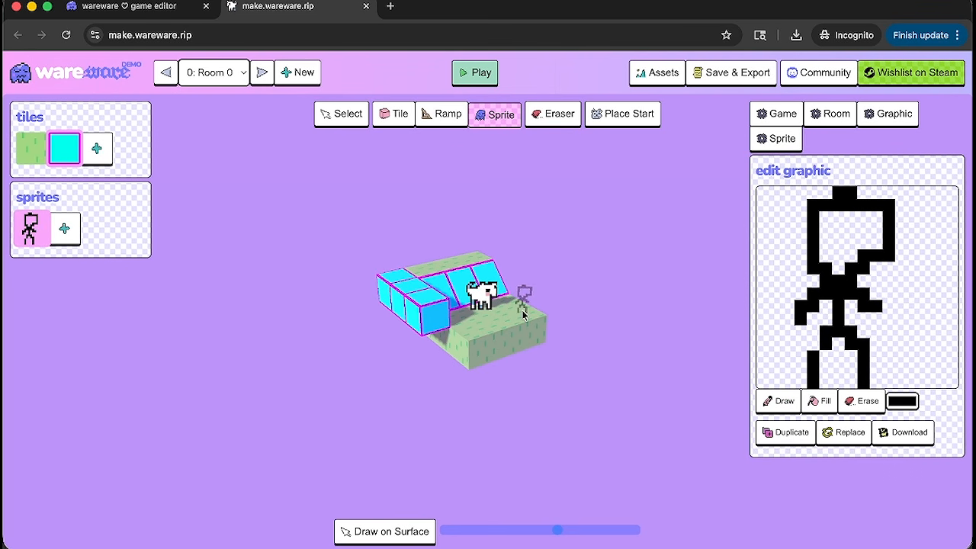
click(523, 313)
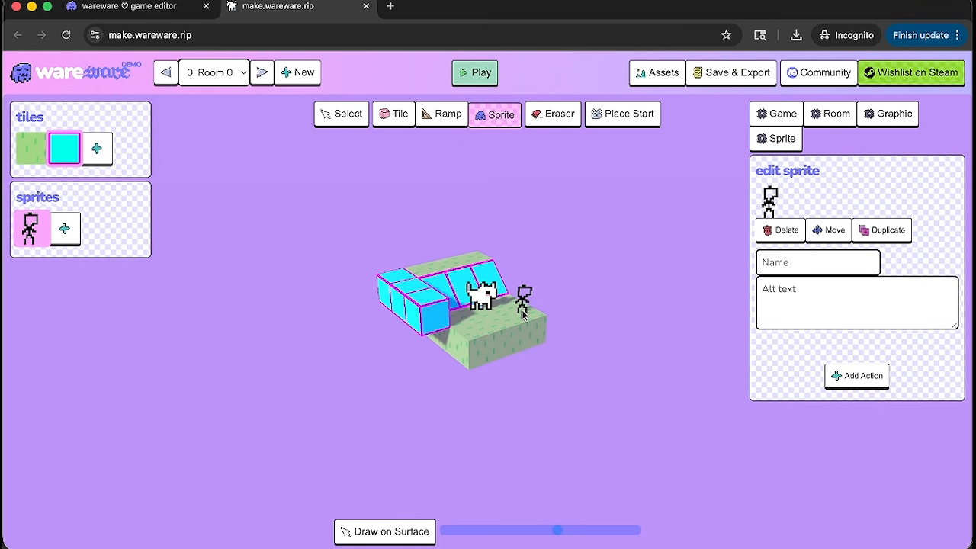
click(338, 113)
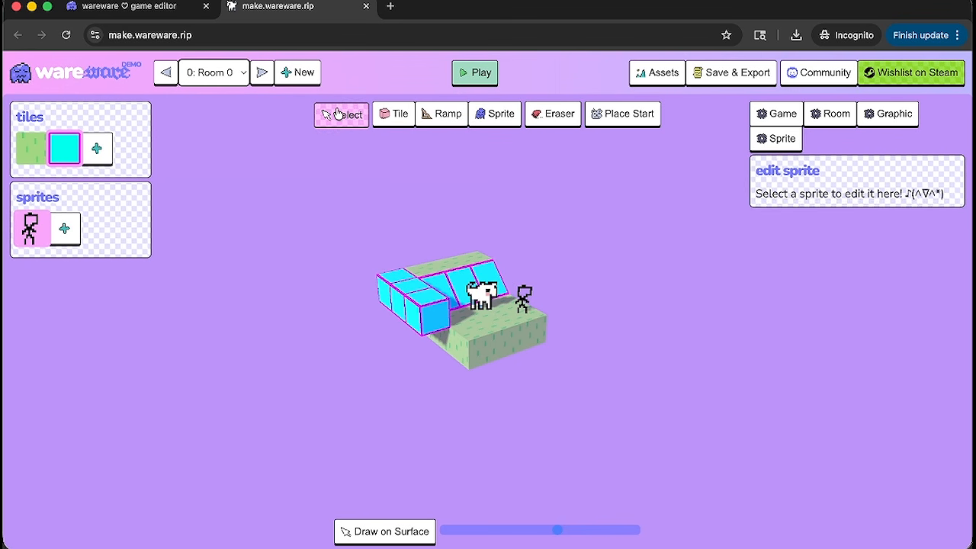
click(524, 321)
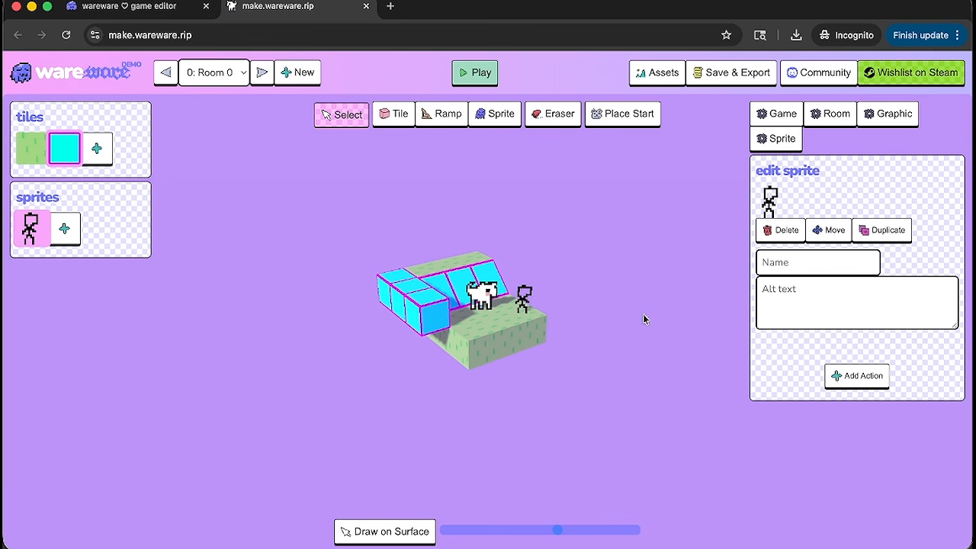
click(779, 229)
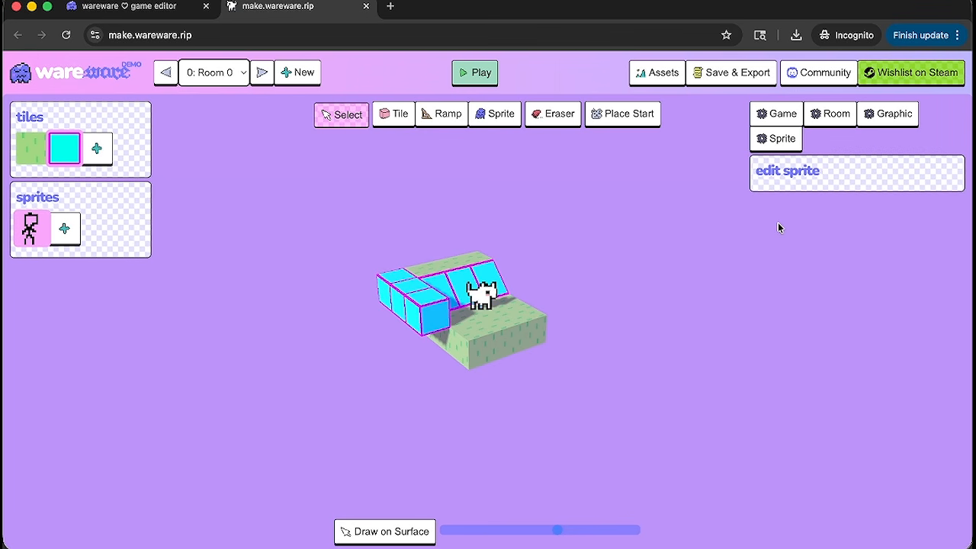
Place the stick-figure sprite on the same spot beside the dog again and switch to the Select tool.
click(494, 113)
click(523, 312)
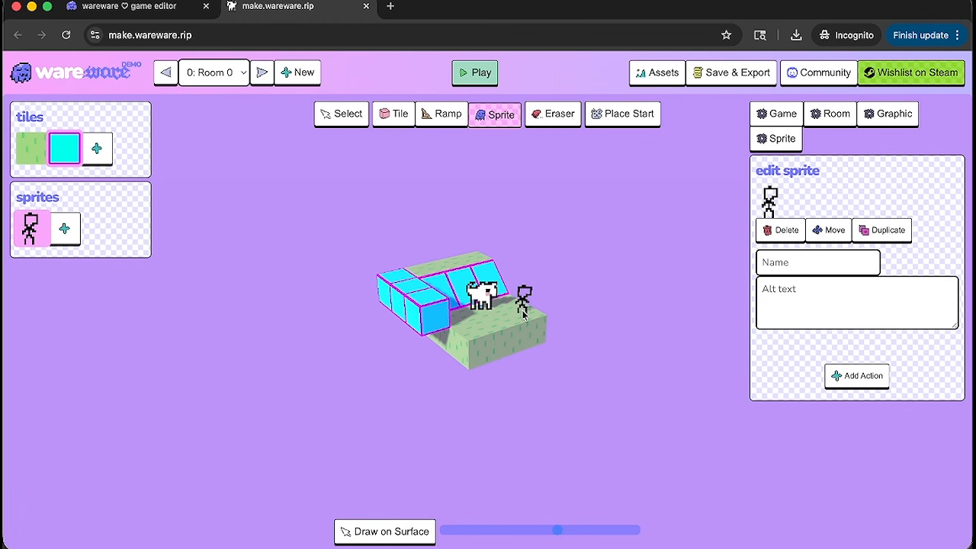
click(338, 113)
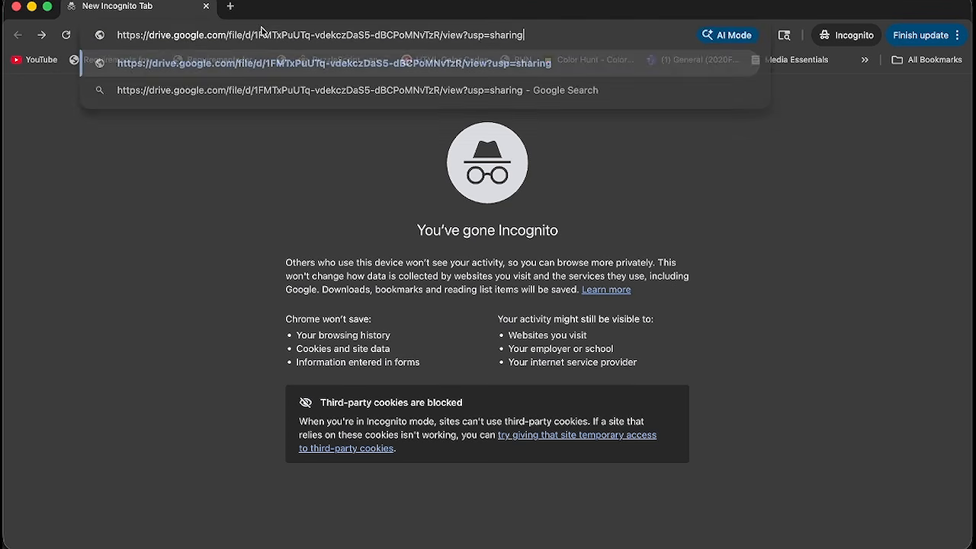
Download blankanim.png from the shared Google Drive link and replace the stick-figure sprite's graphic with blankanim.png from the WareWare folder.
key(Return)
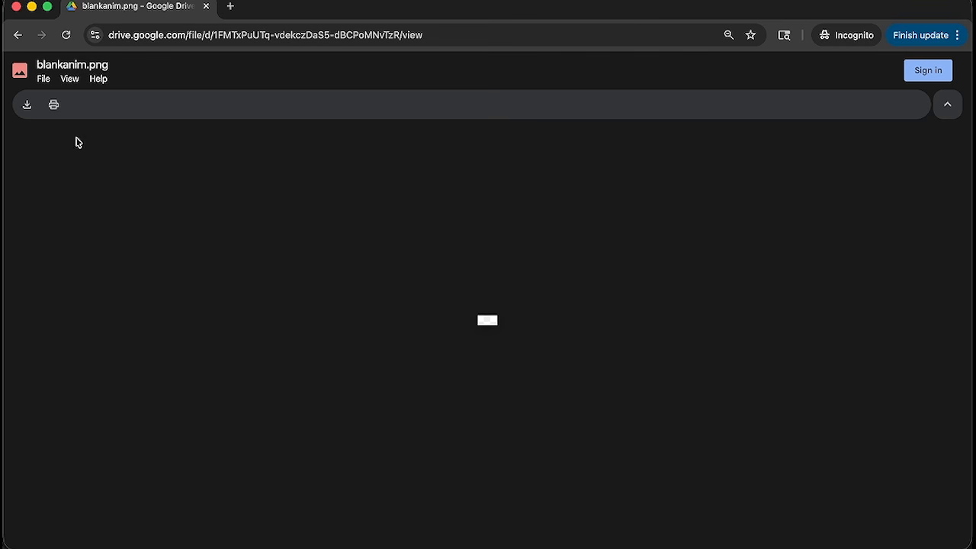
click(27, 107)
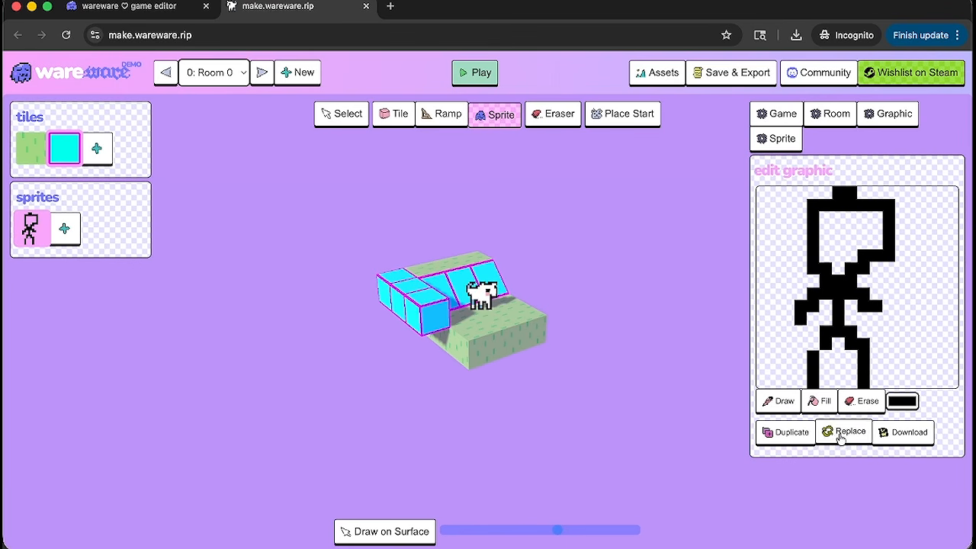
scroll(843, 437, down, 1)
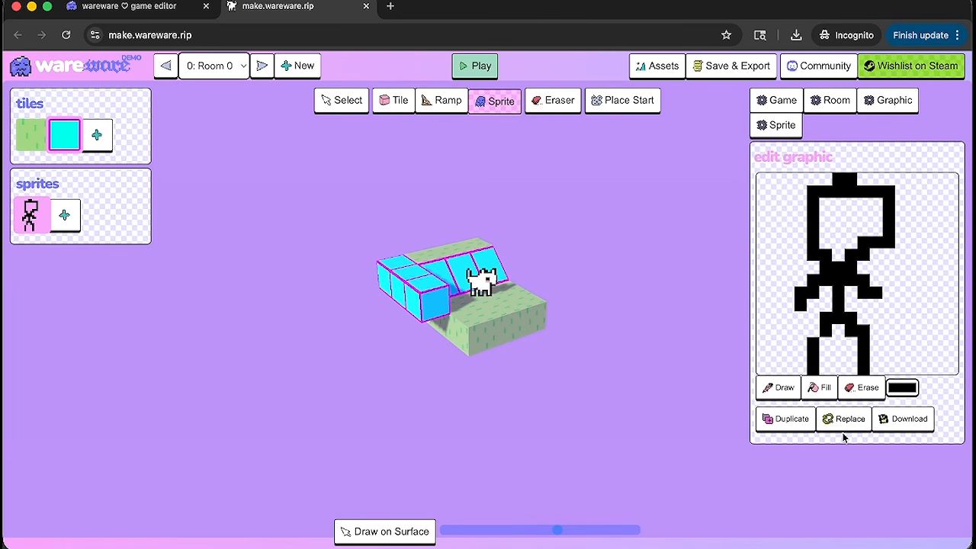
click(844, 421)
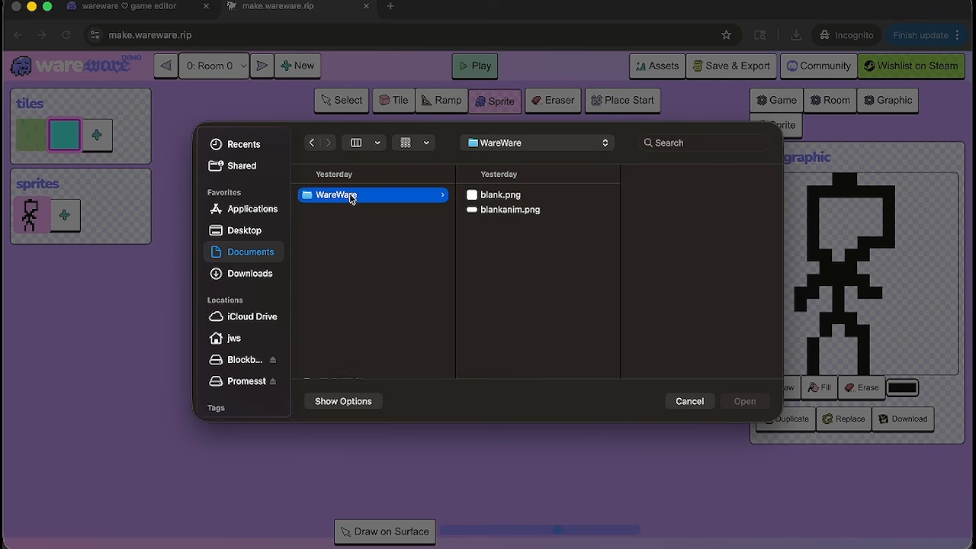
double_click(506, 210)
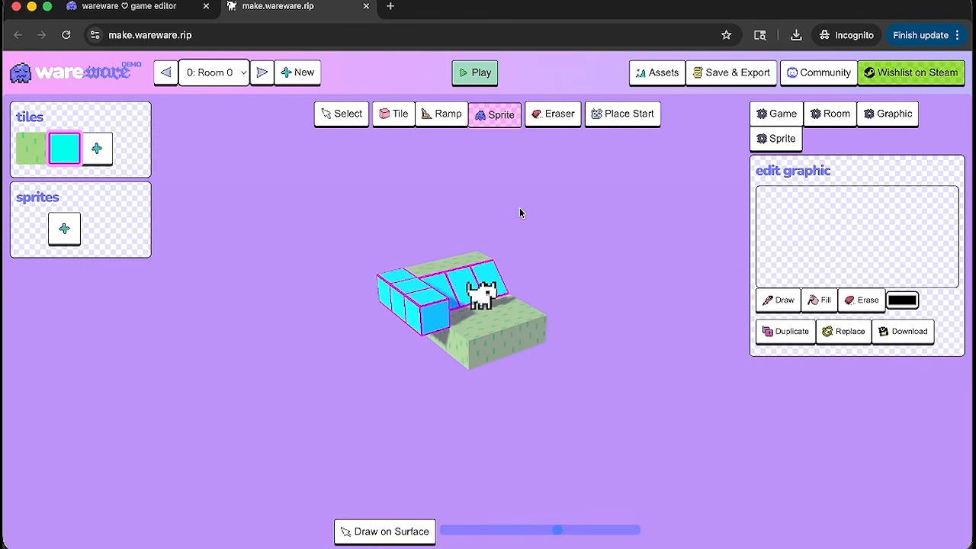
Draw two black stick-figure poses as animation frames, a taller striding one in the first half and a shorter one in the second.
mouse_move(813, 202)
mouse_down()
mouse_move(804, 225)
mouse_move(813, 279)
mouse_move(820, 252)
mouse_move(785, 252)
mouse_up()
mouse_move(917, 221)
mouse_down()
mouse_move(917, 247)
mouse_move(917, 223)
mouse_up()
drag(905, 249, 898, 285)
mouse_move(911, 285)
mouse_down()
mouse_move(892, 261)
mouse_move(917, 262)
mouse_up()
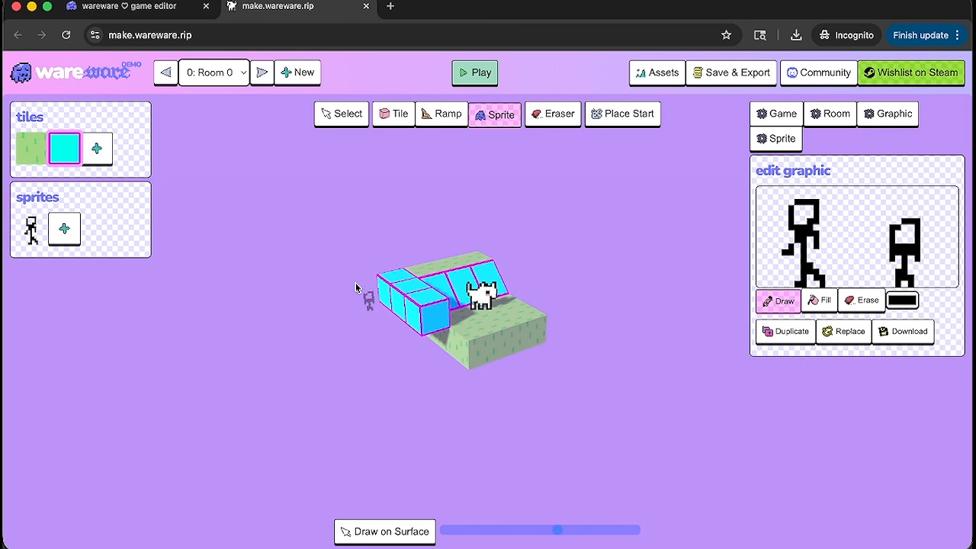
Place the animated stick-figure sprite on the grass platform beside the dog and select it for editing.
click(530, 316)
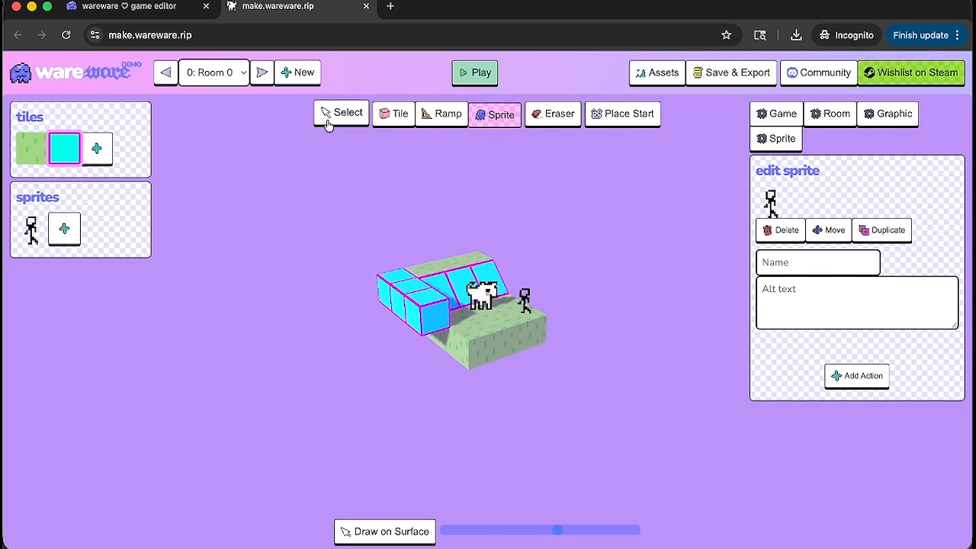
click(333, 116)
click(523, 319)
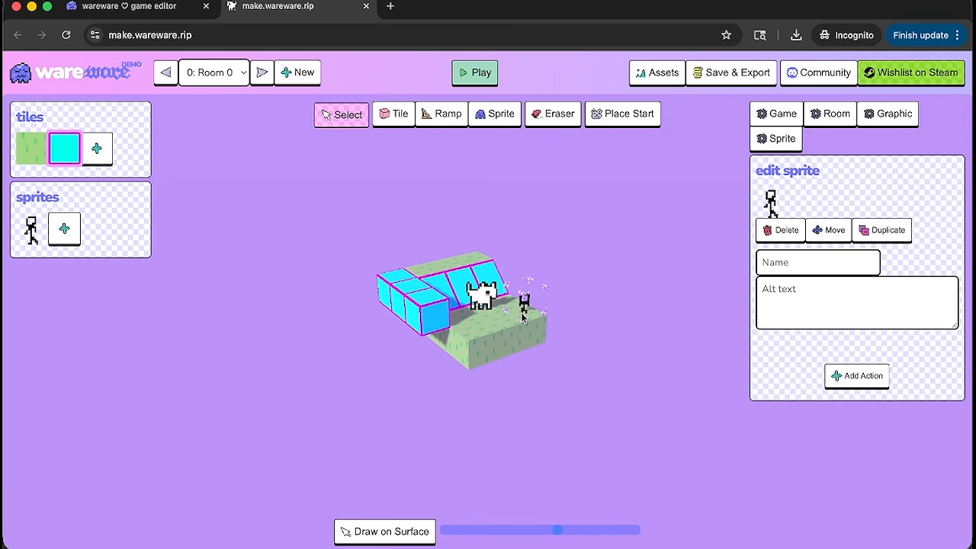
Add a Message action to the stick-figure sprite with the text "Hello, dog!".
click(857, 374)
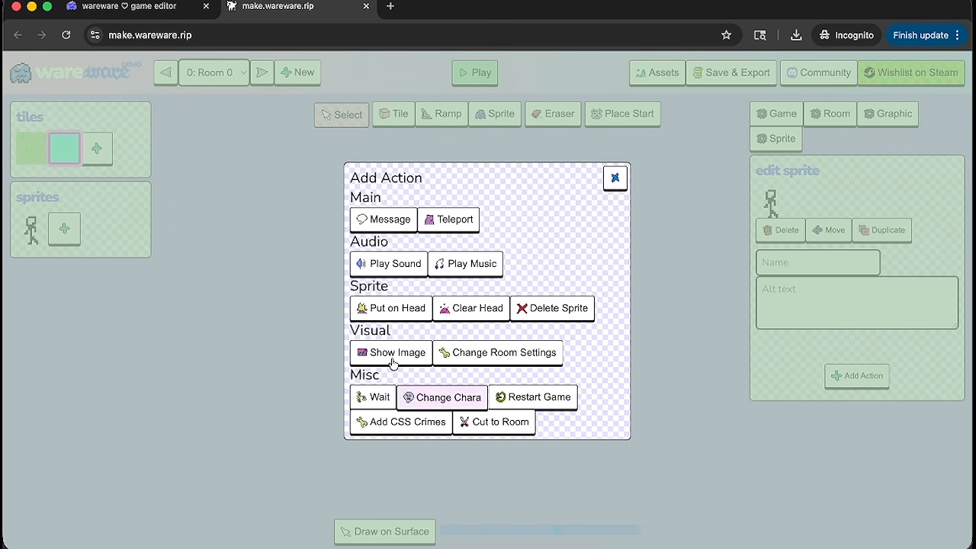
click(374, 213)
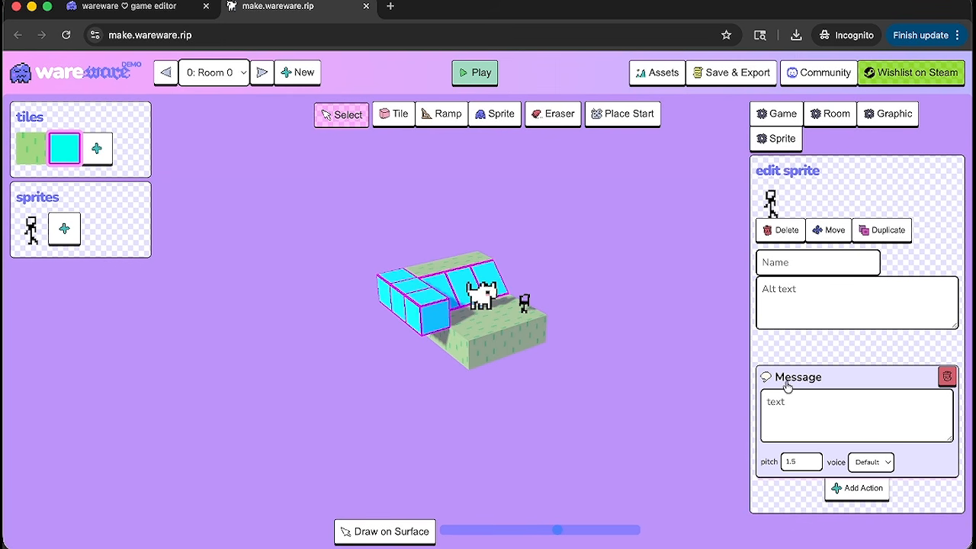
click(840, 409)
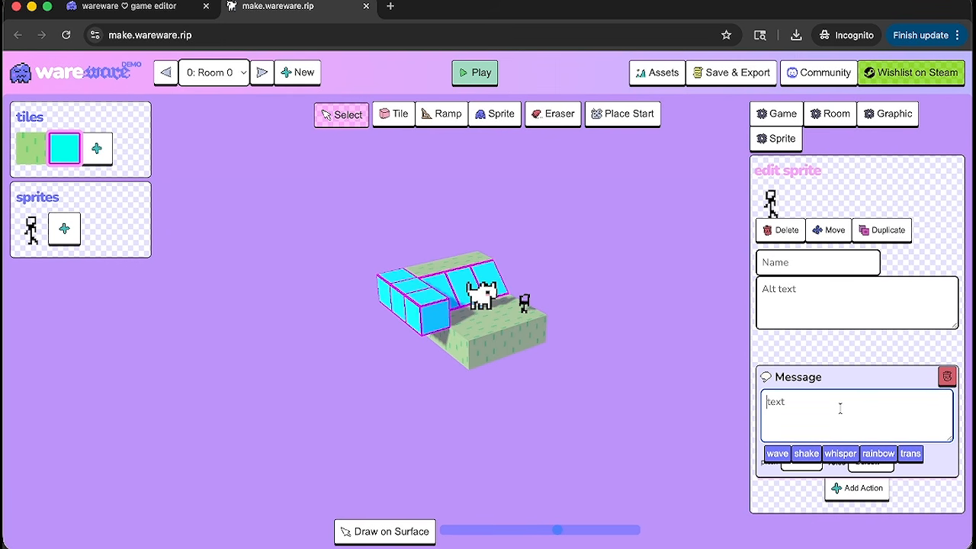
text(Hello, )
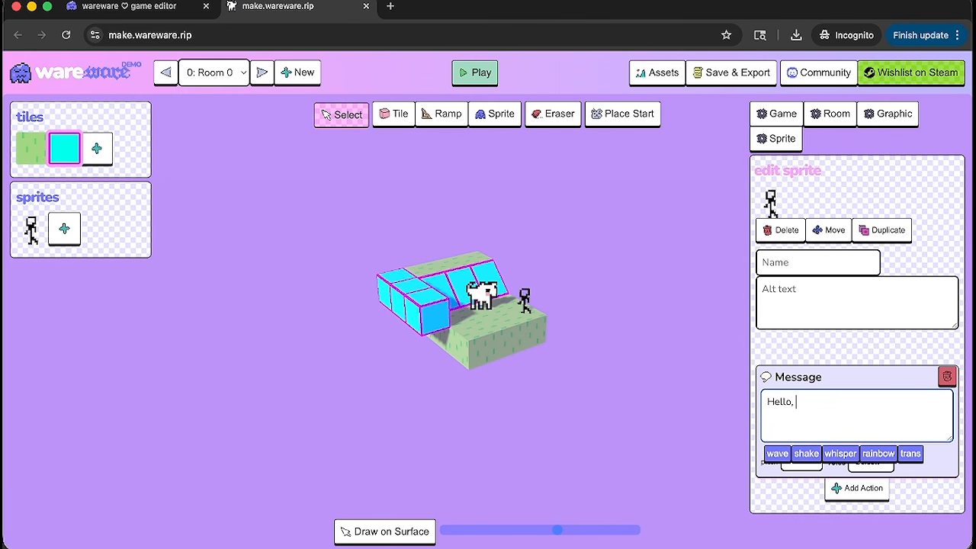
text(dog!)
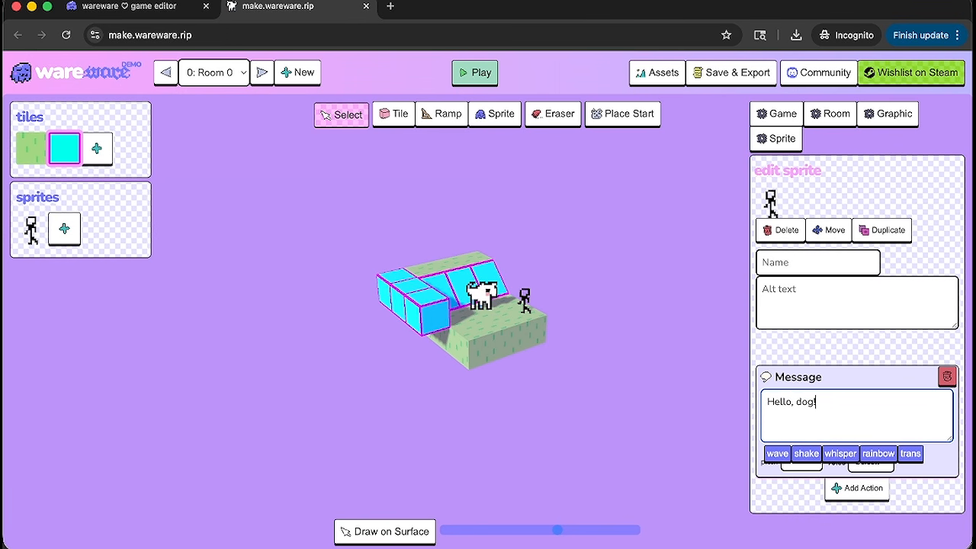
Playtest the room by walking the dog into the stick figure twice and dismissing its message each time.
click(473, 70)
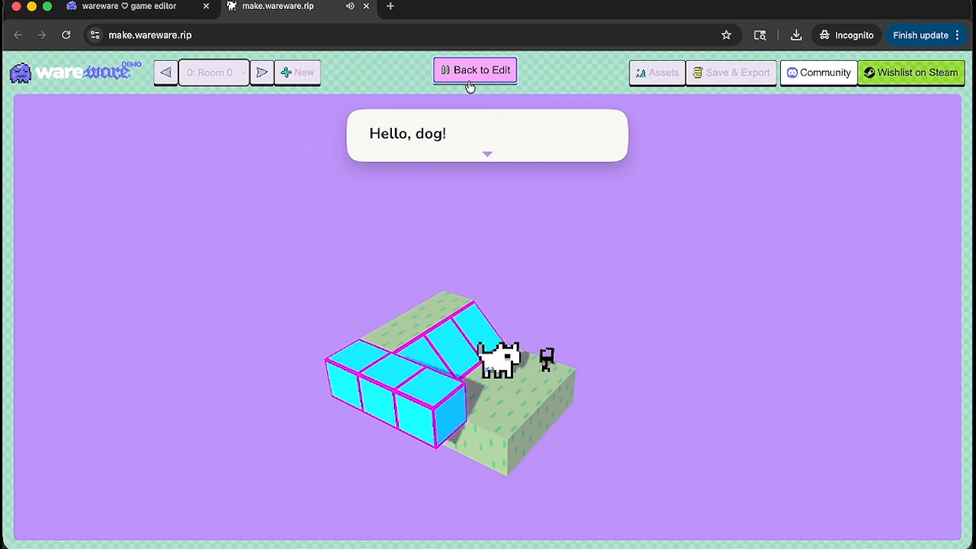
click(577, 291)
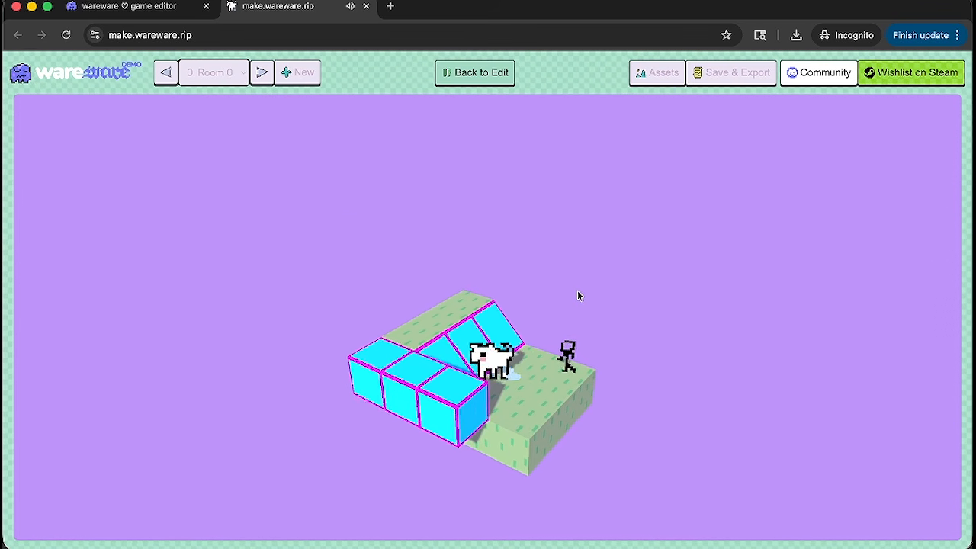
key(Right)
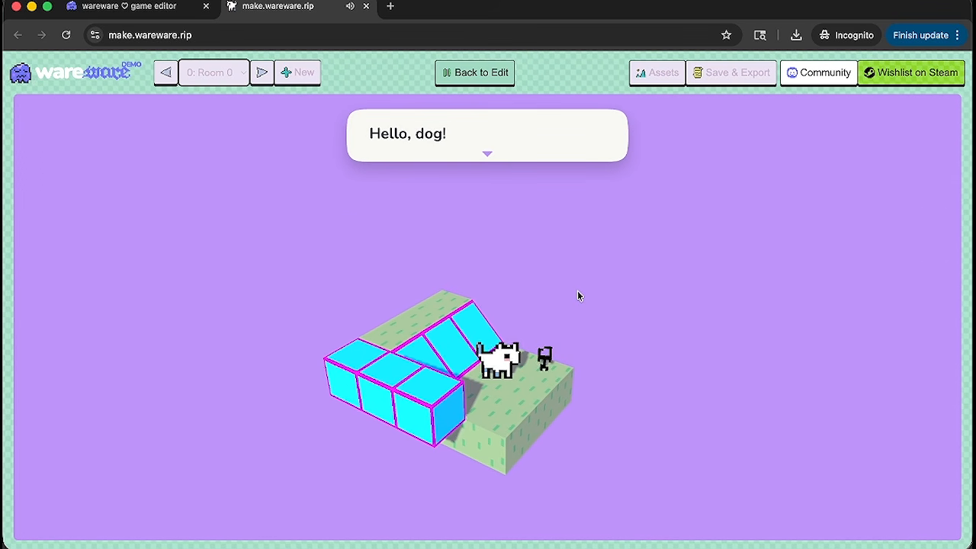
click(577, 296)
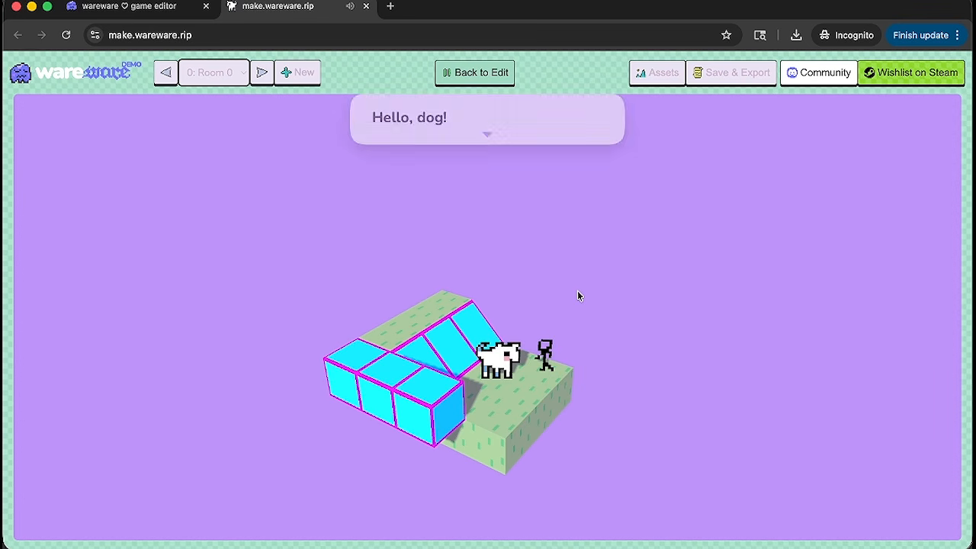
Playtest the stick figure's repeating message by walking the dog into it several times, and review the actions available for that sprite.
key(Left)
key(Right)
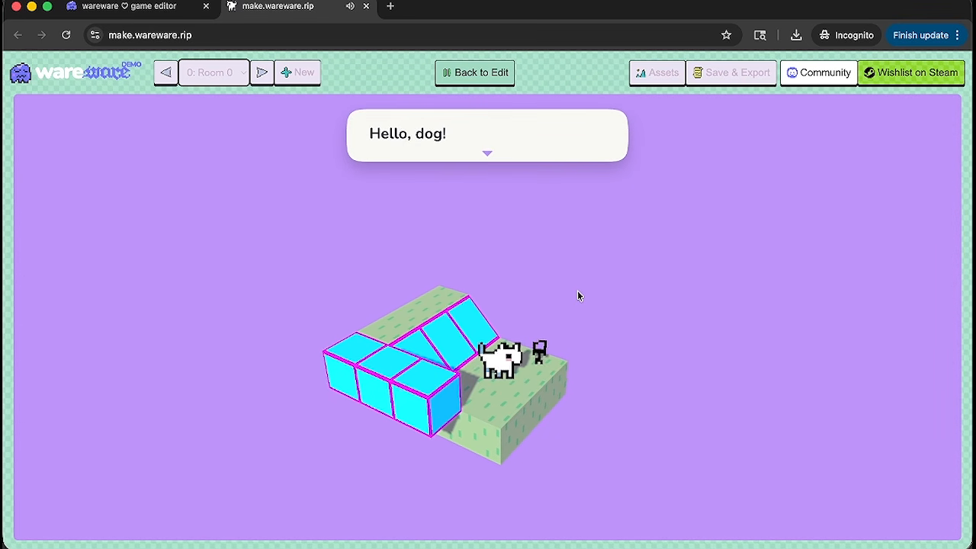
key(Left)
key(Right)
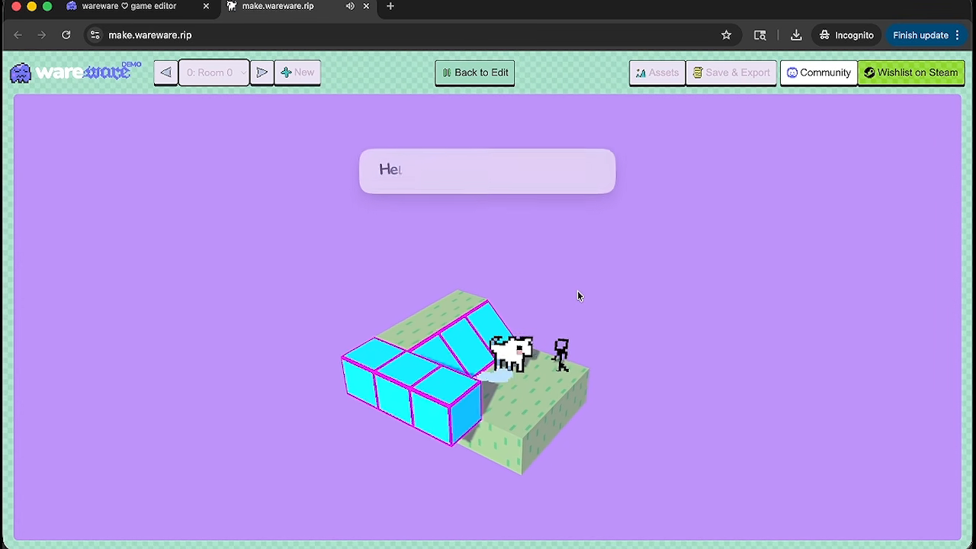
key(Left)
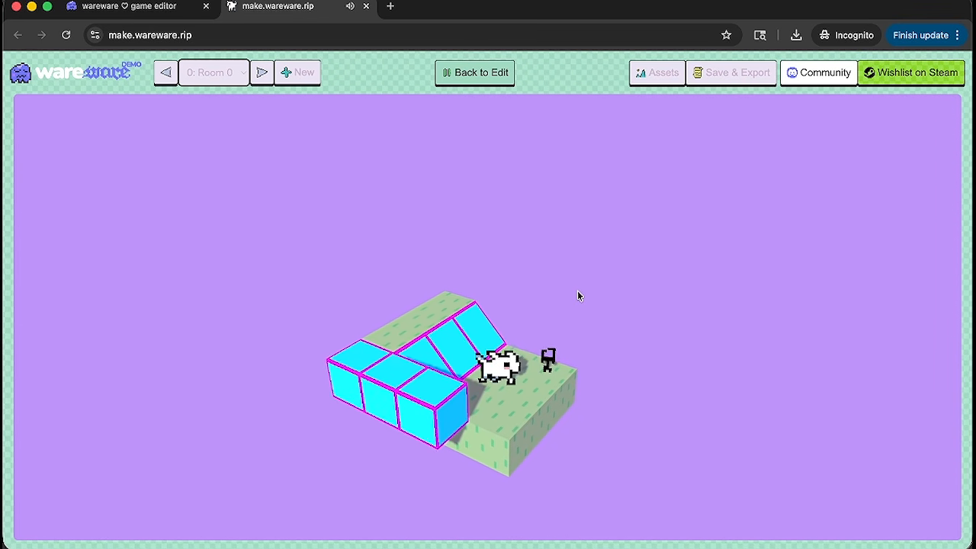
key(Escape)
click(862, 489)
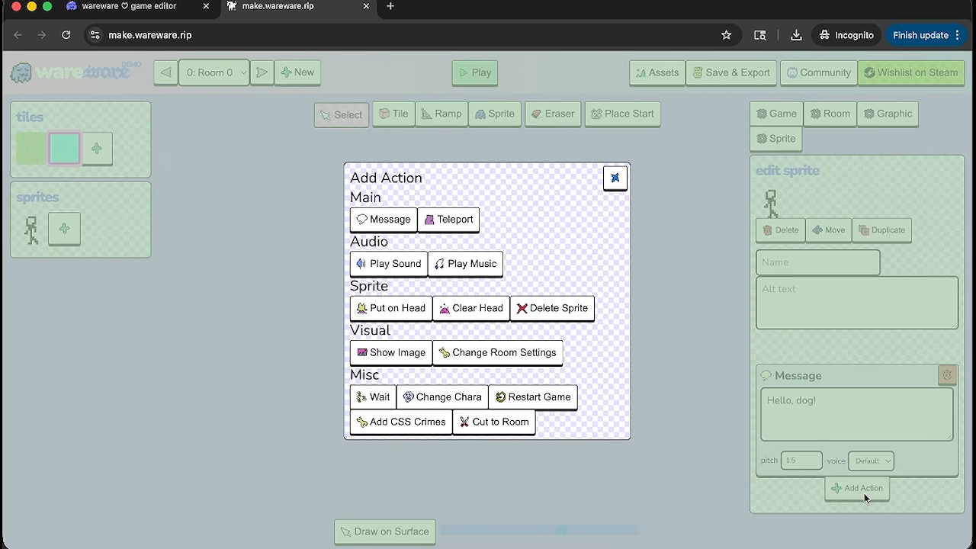
click(617, 183)
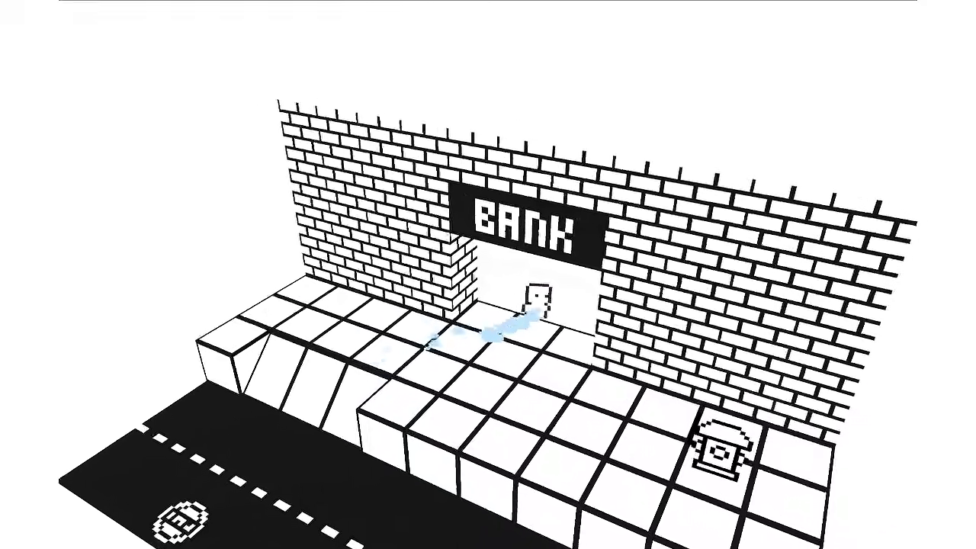
key(Down)
key(Down)
key(Down)
key(Down)
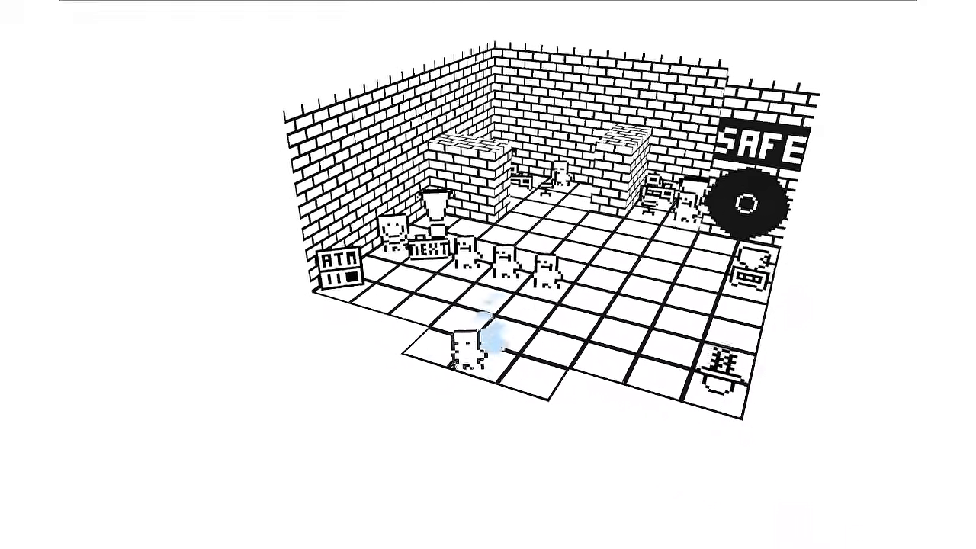
key(Up)
key(Up)
key(Up)
key(Up)
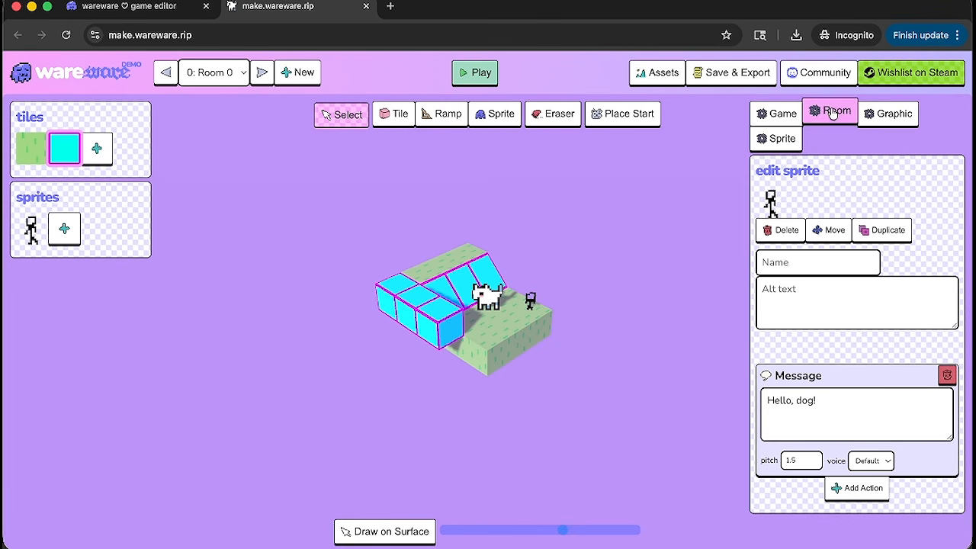
Duplicate Room 0 under the name "Character has spoken" and delete the stick figure's Message action in the copy.
click(833, 112)
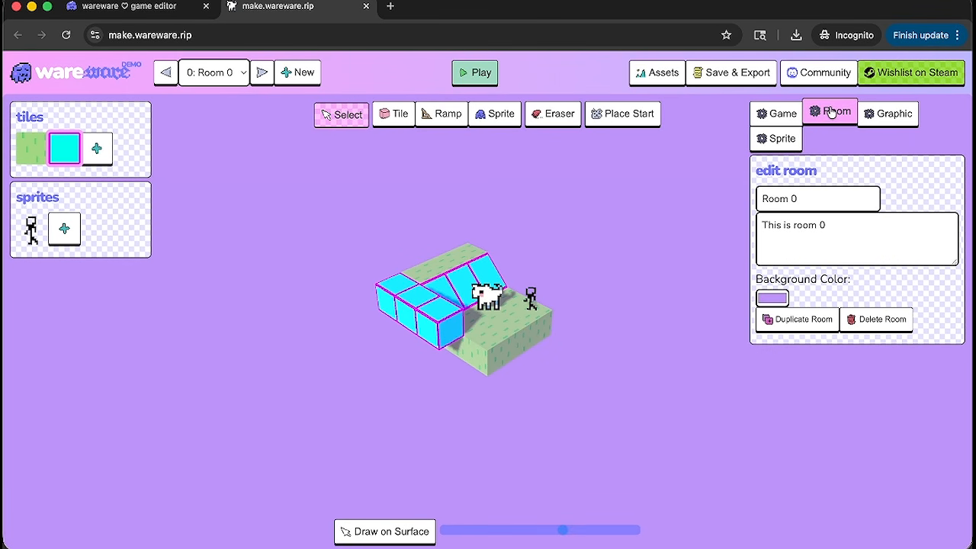
click(798, 320)
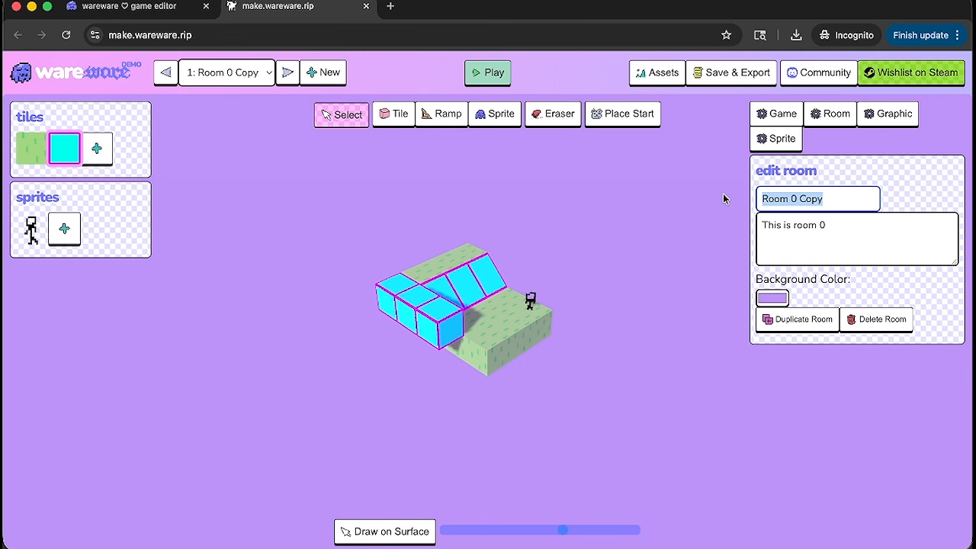
text(Character has spoken)
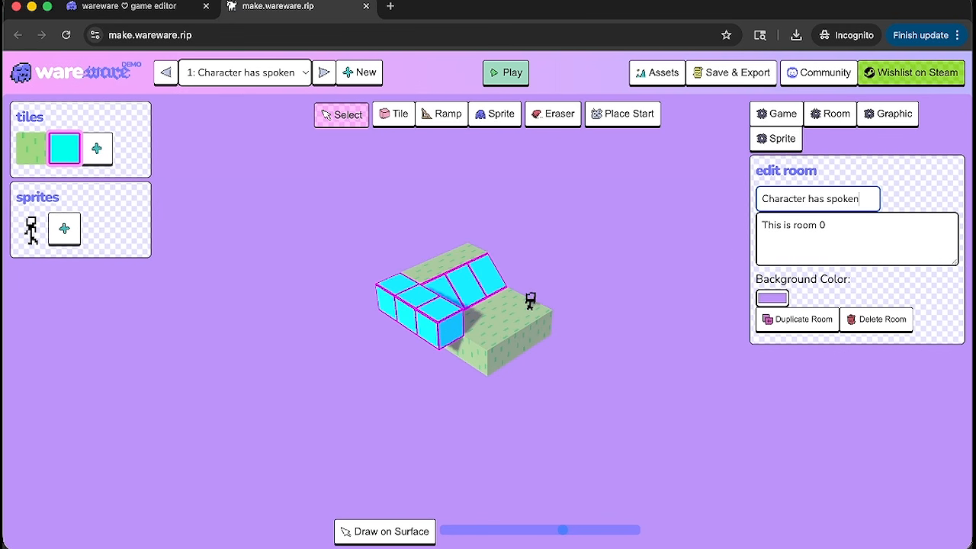
click(527, 315)
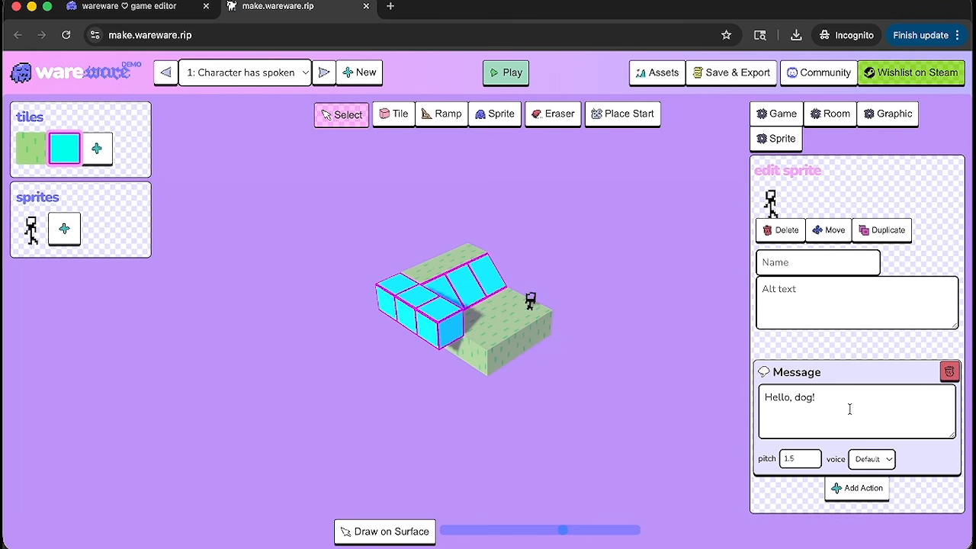
click(948, 371)
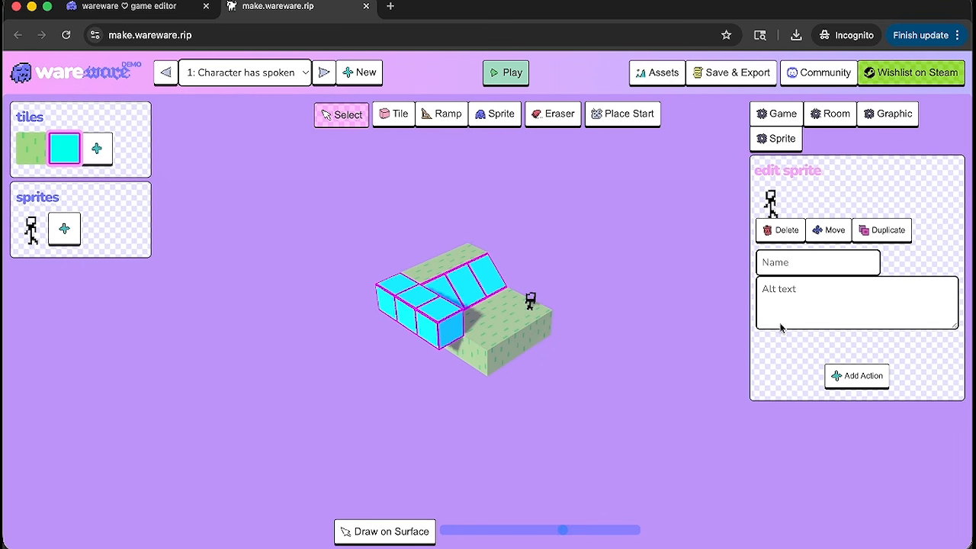
Add a Cut to Room action targeting "Character has spoken" to the stick figure in Room 0, following its message.
click(166, 73)
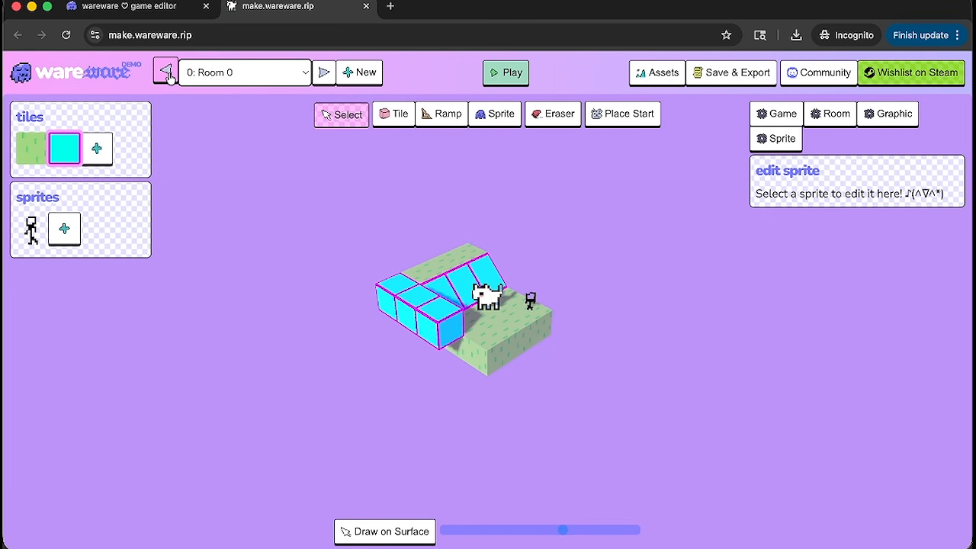
click(533, 309)
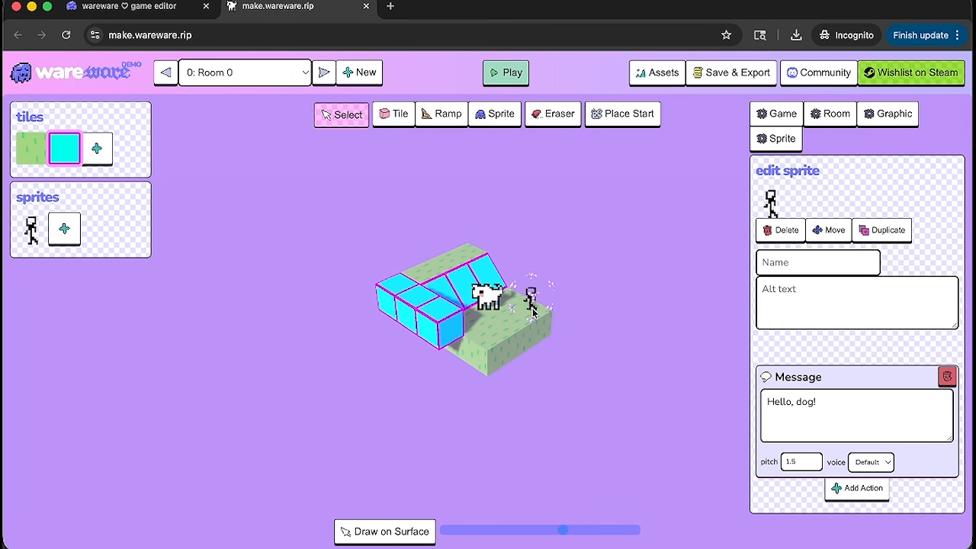
click(860, 494)
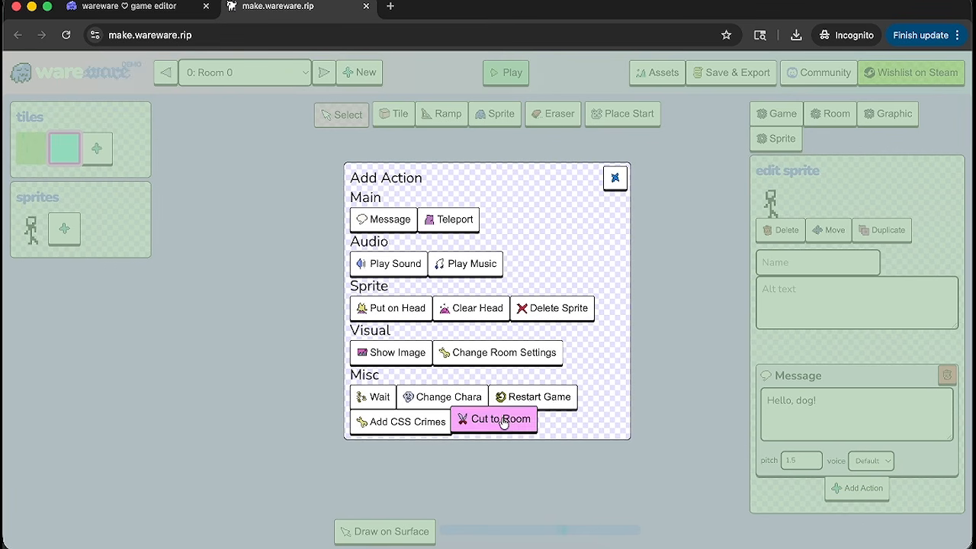
click(501, 422)
click(861, 512)
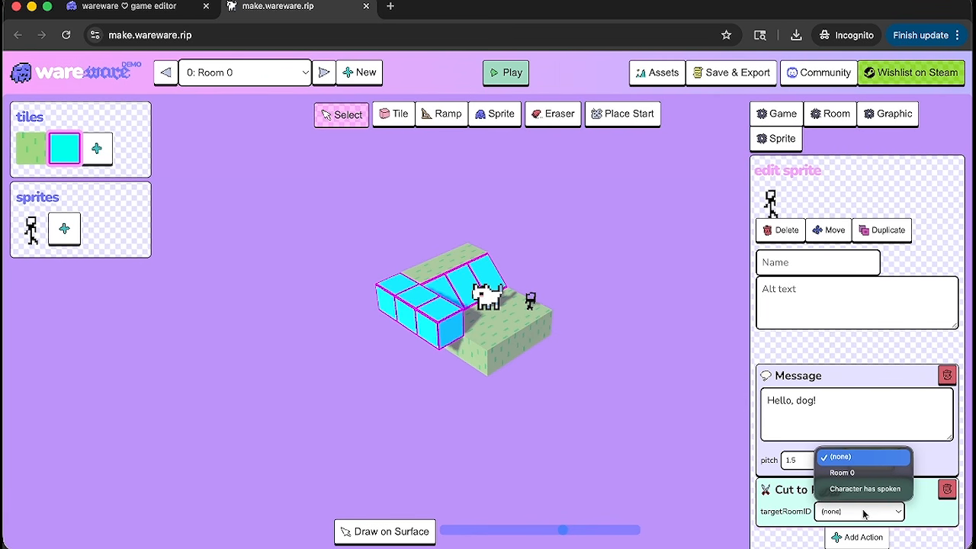
click(858, 488)
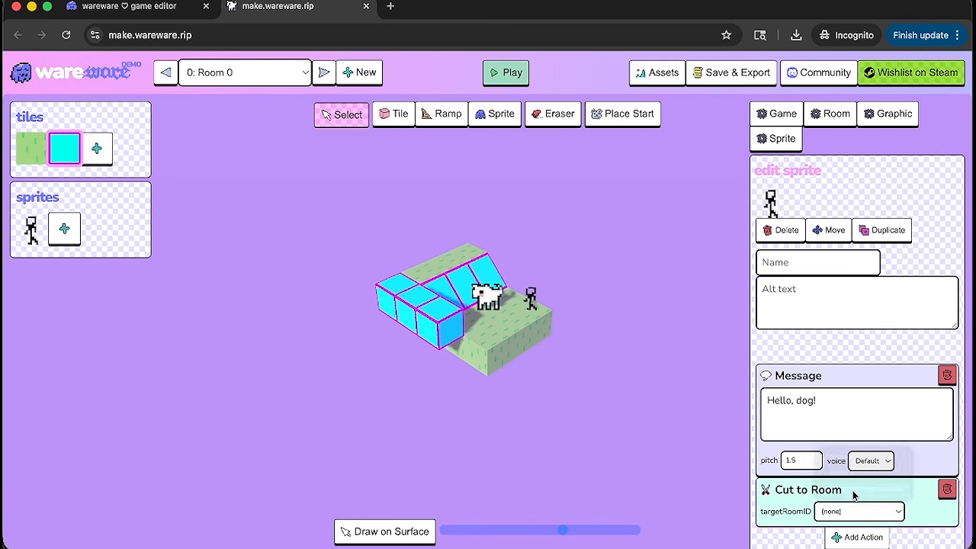
Playtest Room 0 twice, walking the dog into the stick figure, dismissing its message and approaching it again to check the room cut.
click(503, 74)
key(Left)
key(Right)
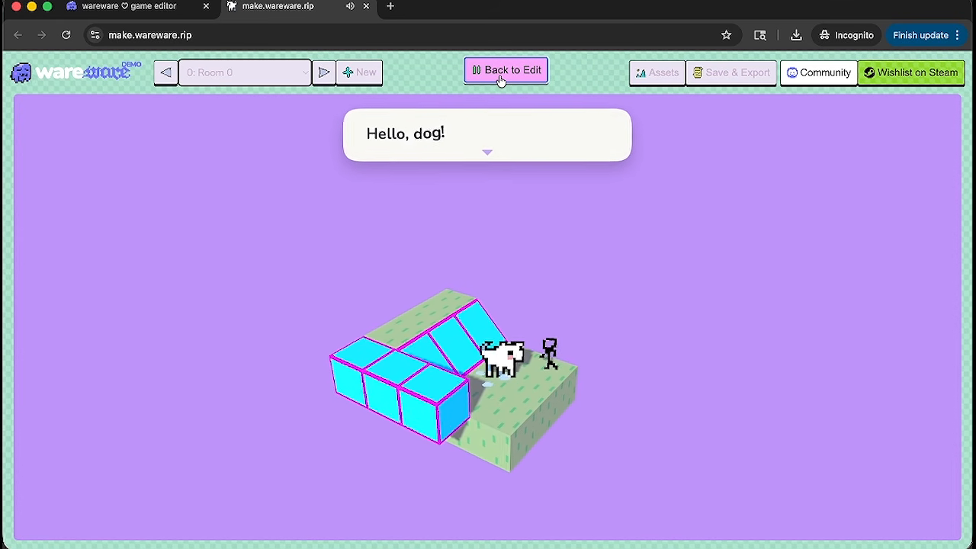
click(701, 273)
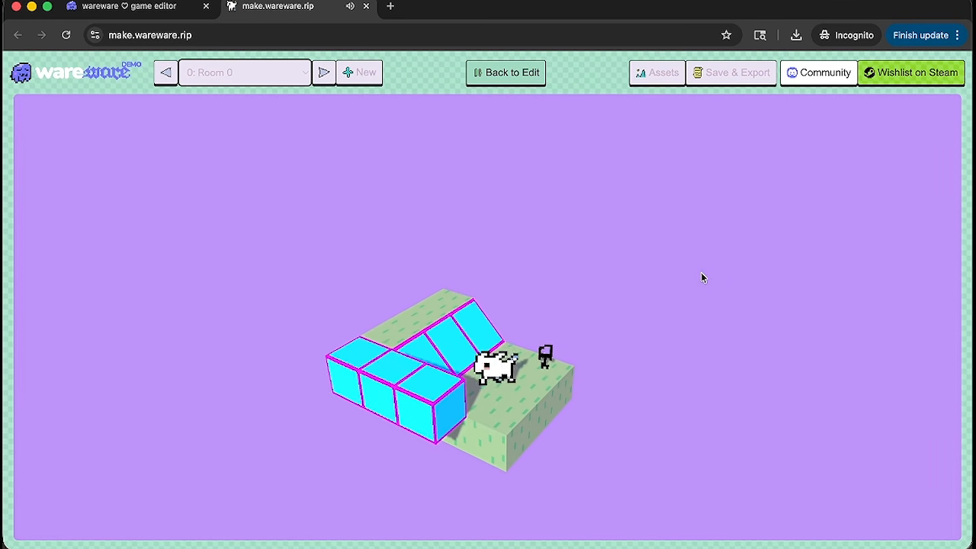
key(Left)
key(Right)
key(Left)
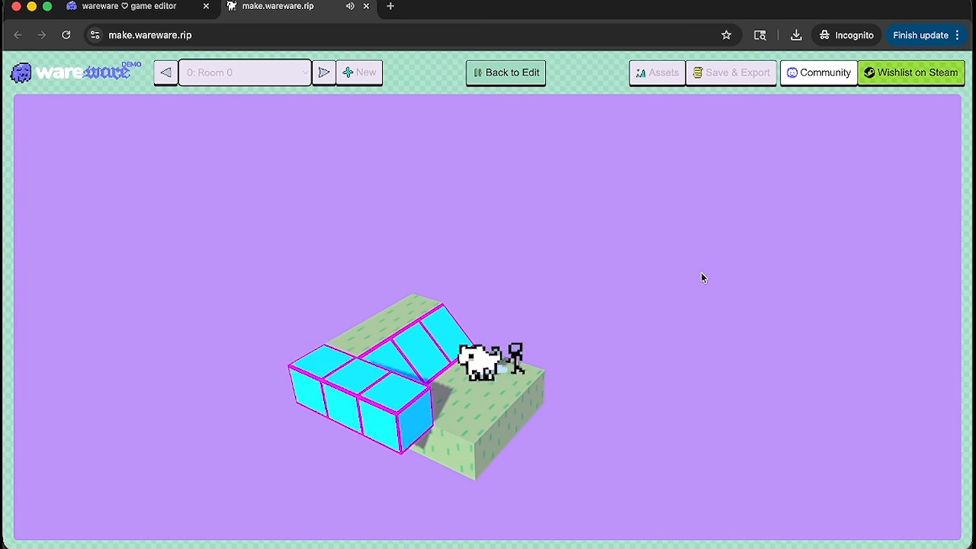
key(Right)
click(506, 73)
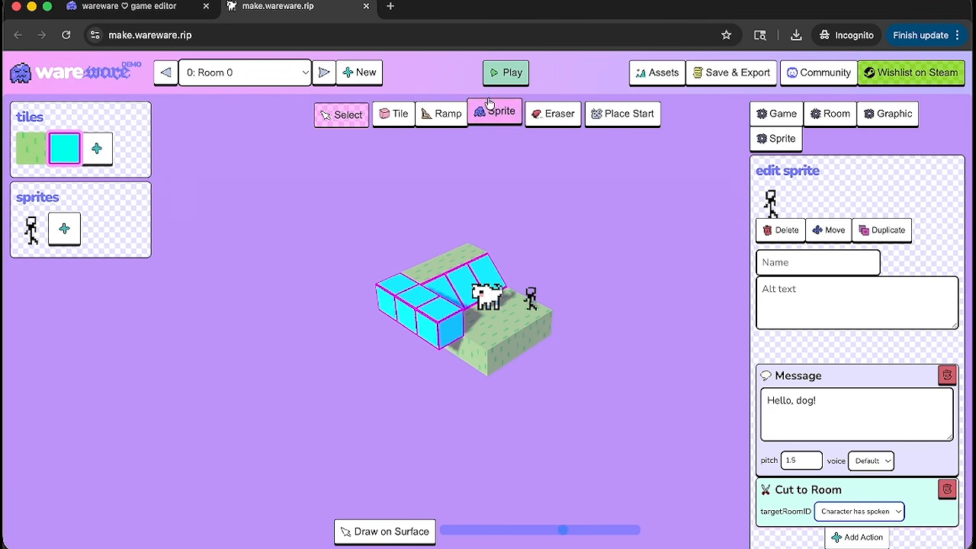
click(505, 72)
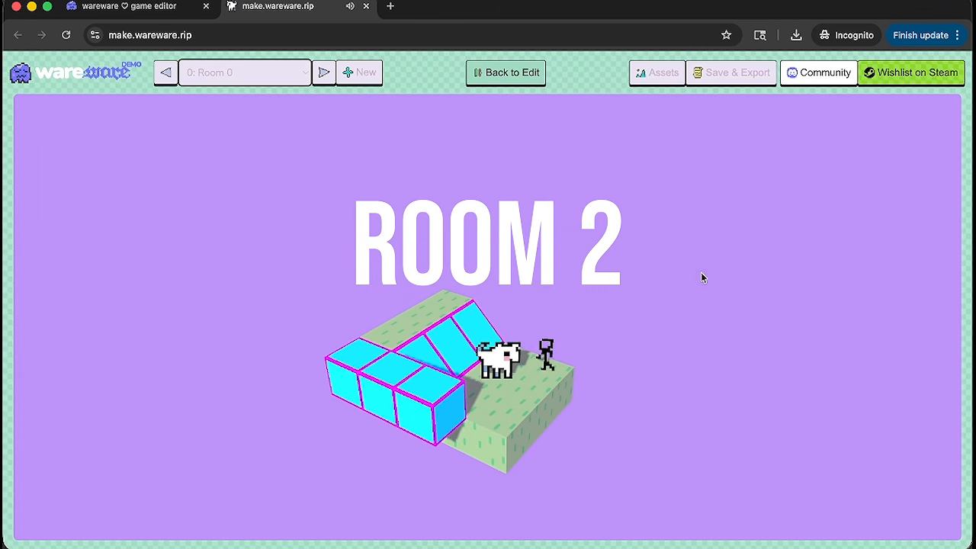
key(Right)
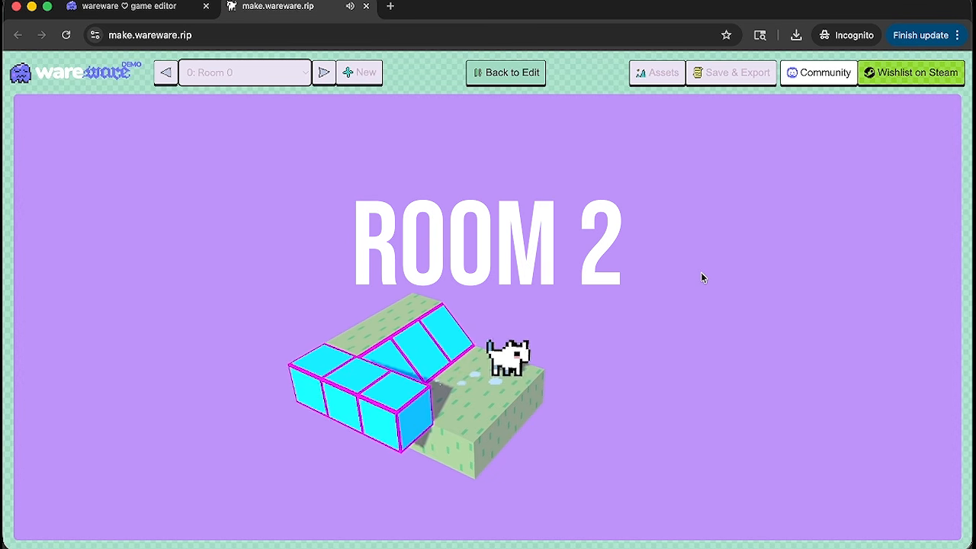
key(Left)
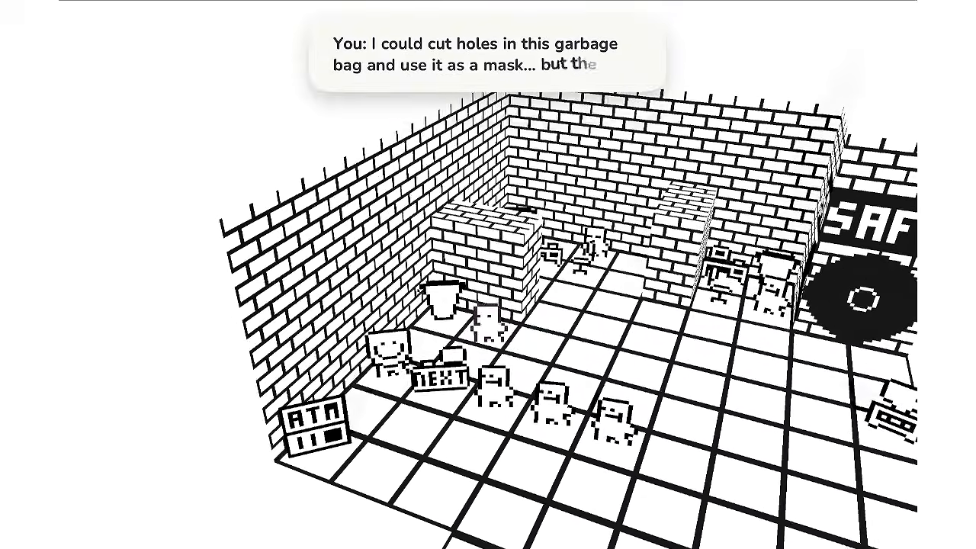
key(Right)
key(Right)
key(Right)
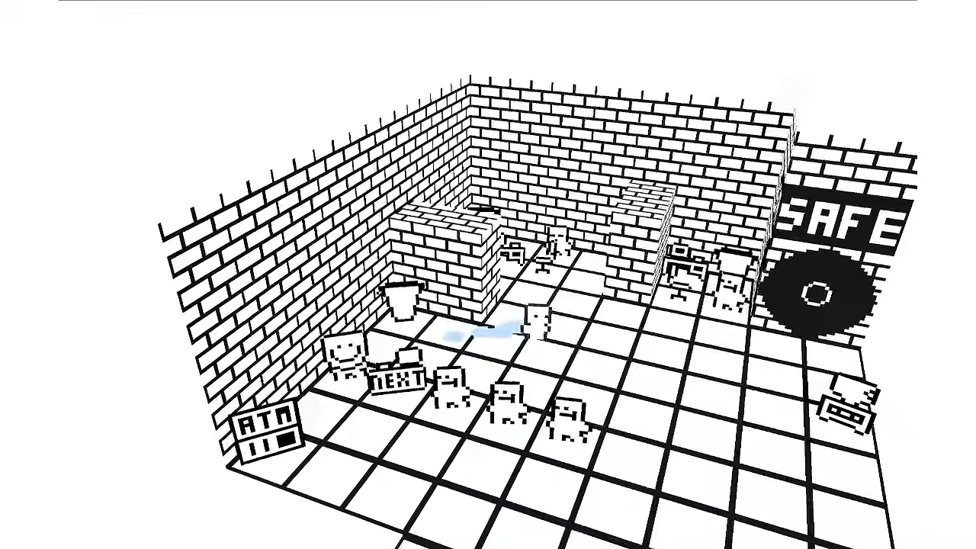
key(Up)
key(Up)
key(Left)
key(Left)
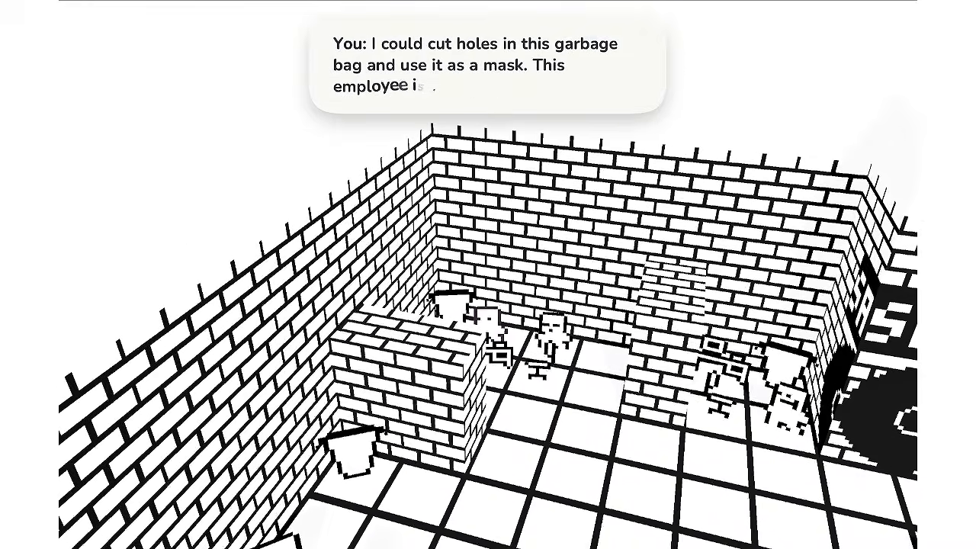
key(Return)
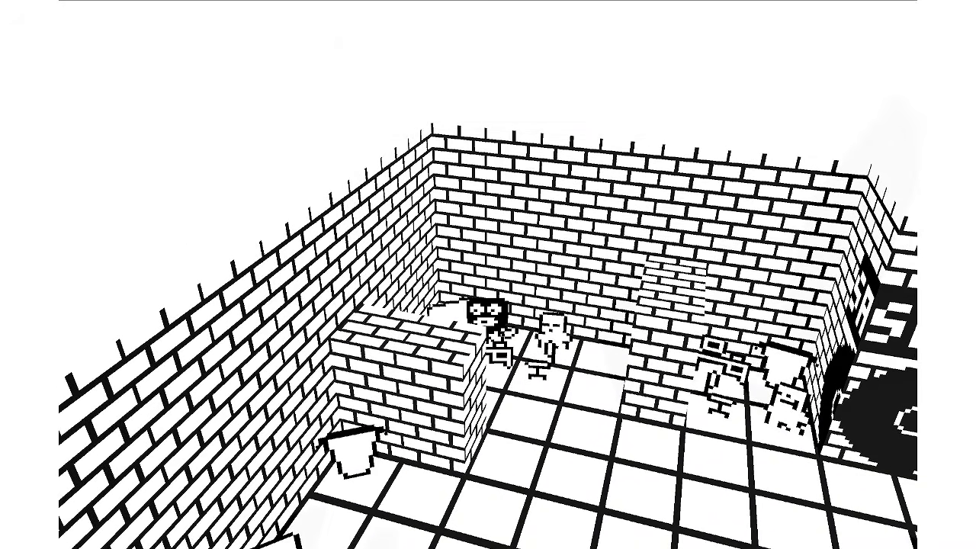
key(Down)
key(Left)
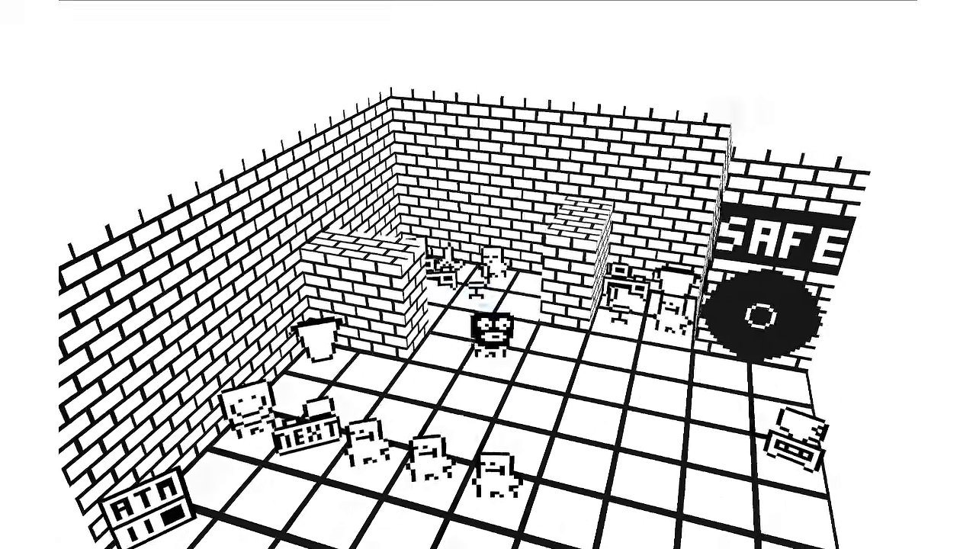
key(Return)
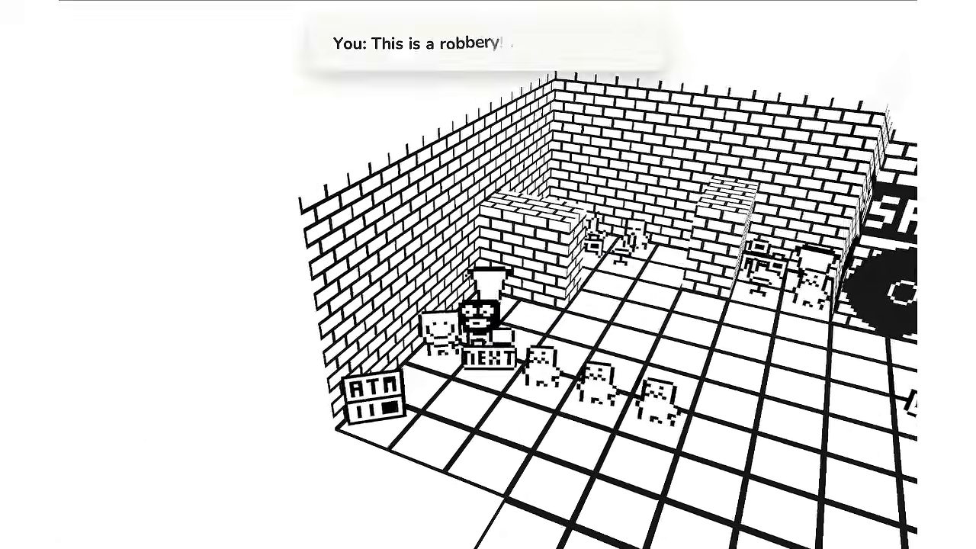
key(Return)
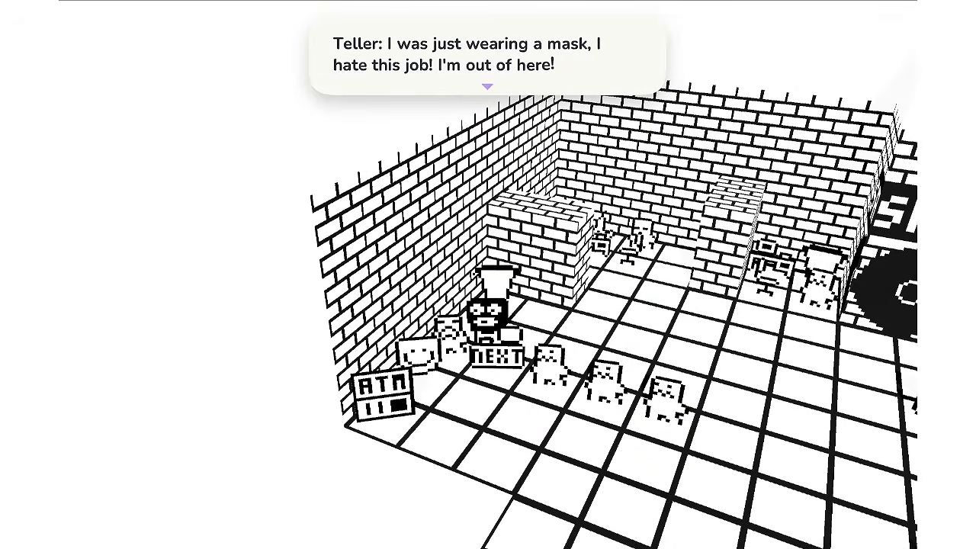
key(Return)
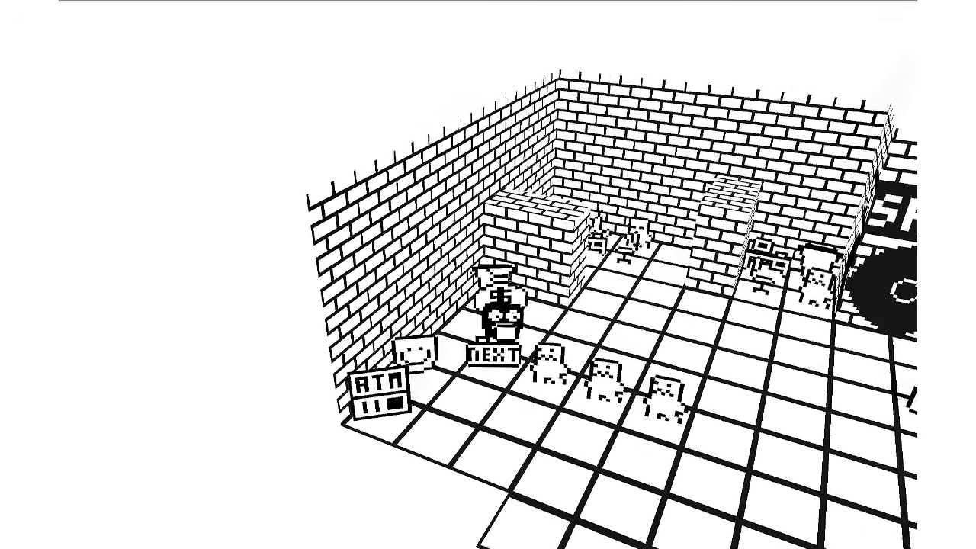
key(Right)
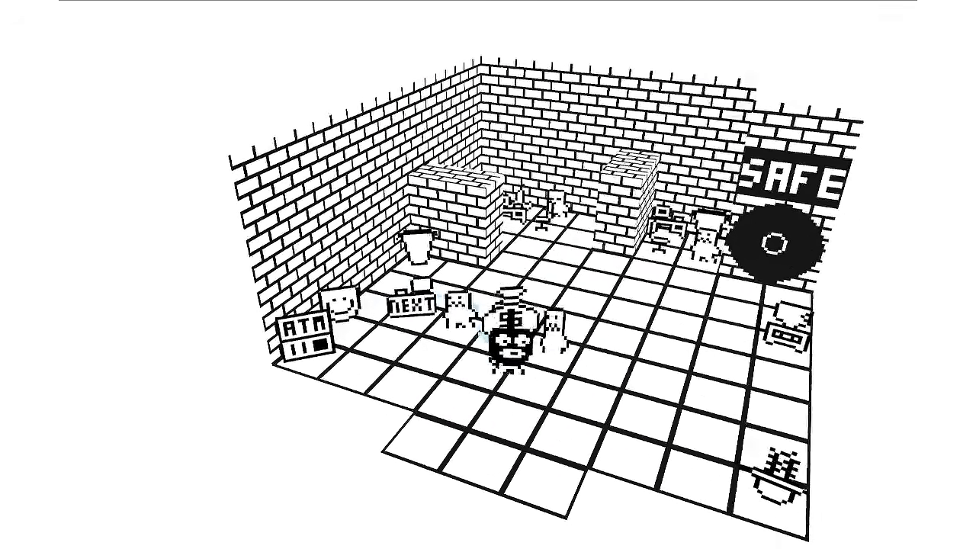
key(Down)
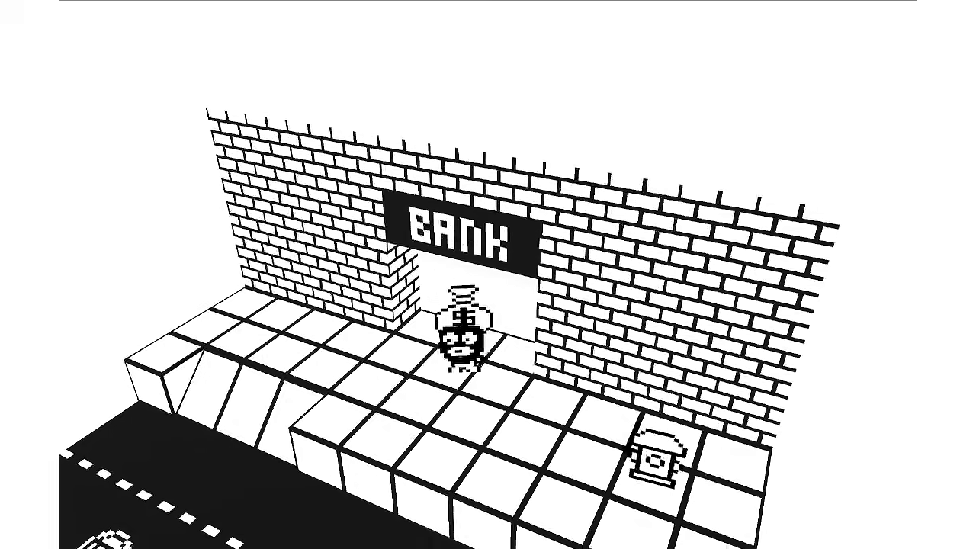
key(Down)
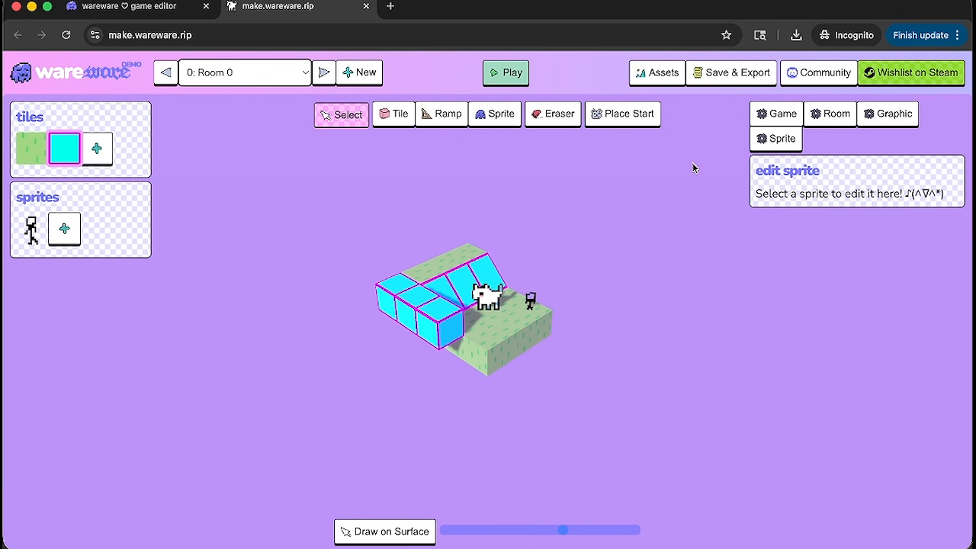
Save the game data, then export the game in RIP format as "My Game (10)" to the Downloads folder.
click(728, 73)
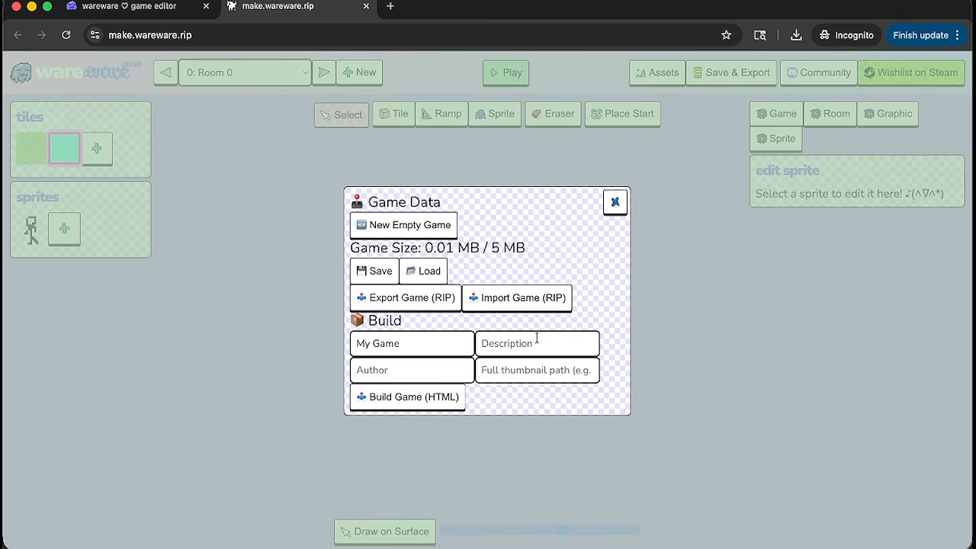
click(382, 273)
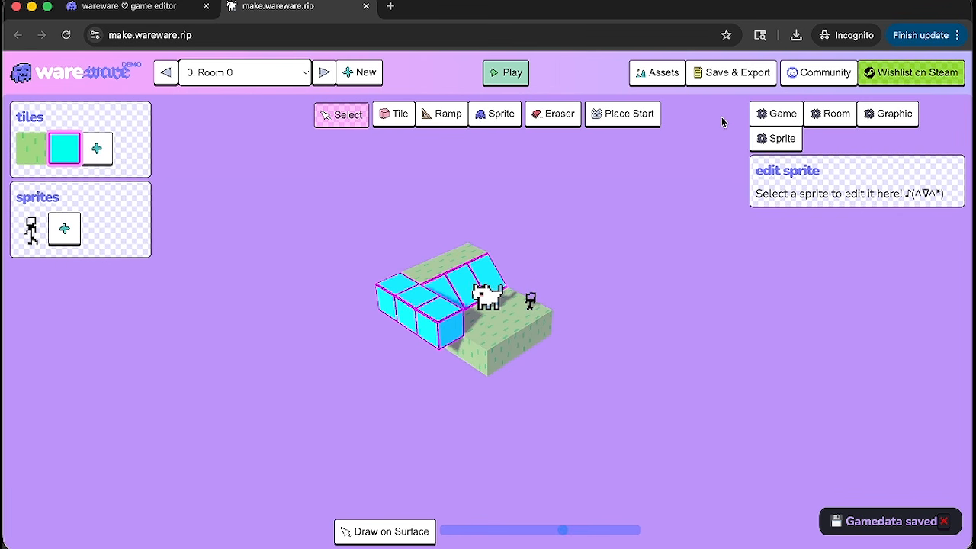
click(728, 73)
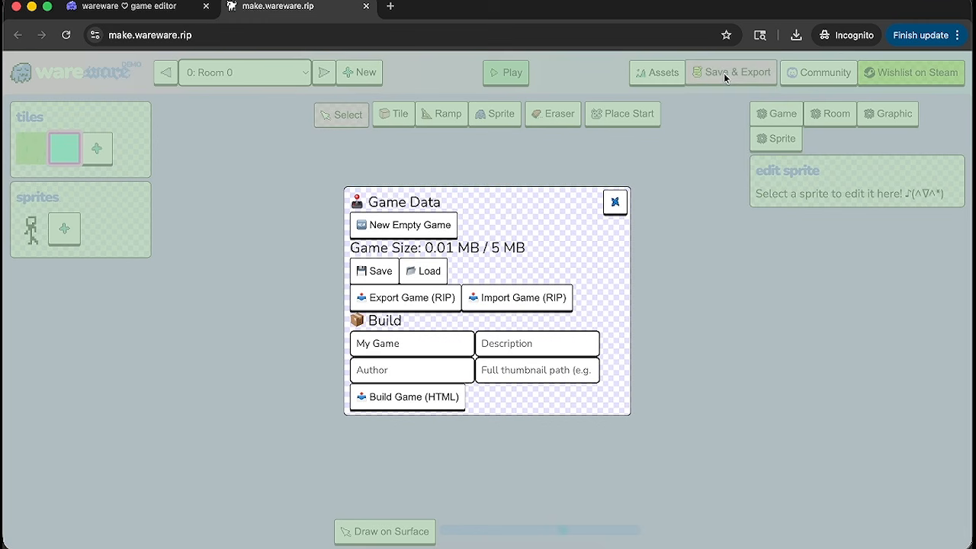
click(397, 295)
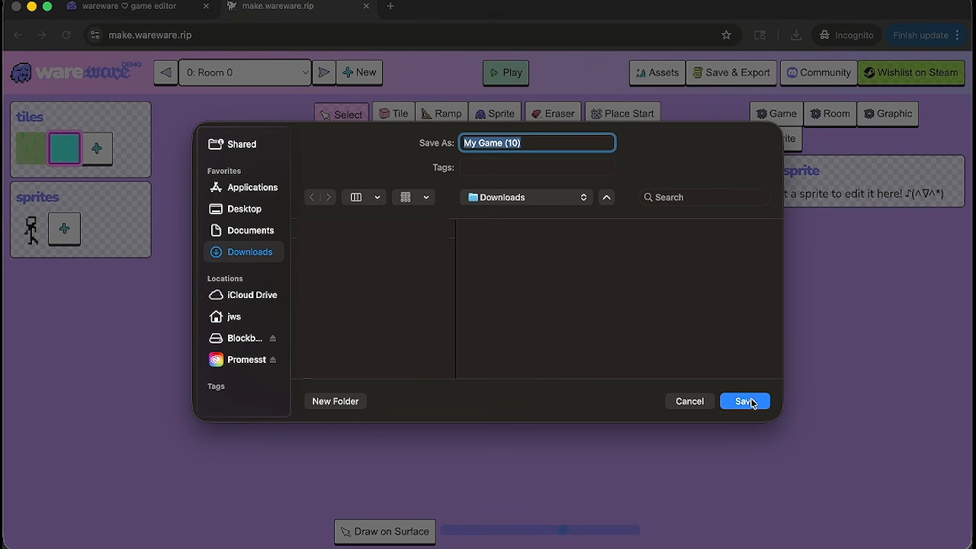
click(750, 401)
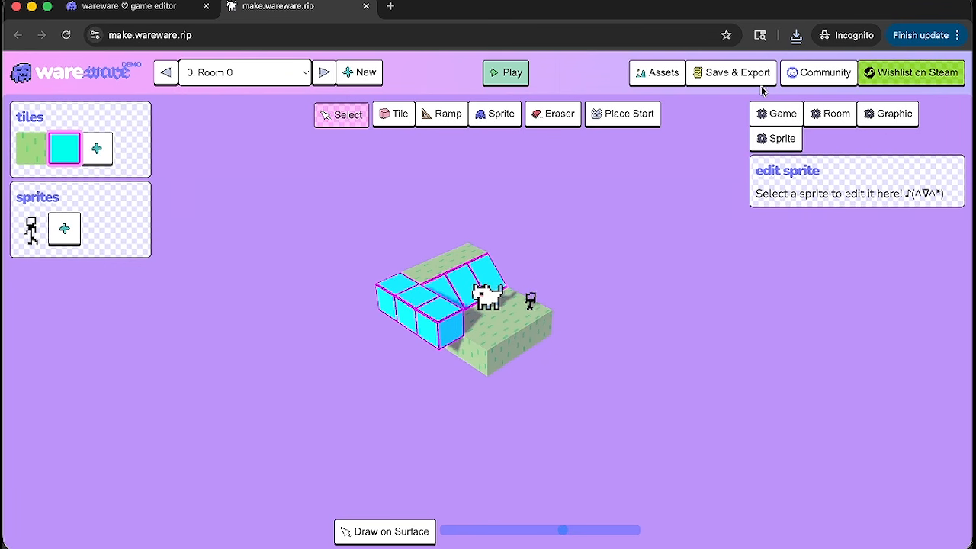
Build the game as HTML into Downloads, titled "Awesome game" with the description "It's awesome" and the author's name filled in.
click(750, 76)
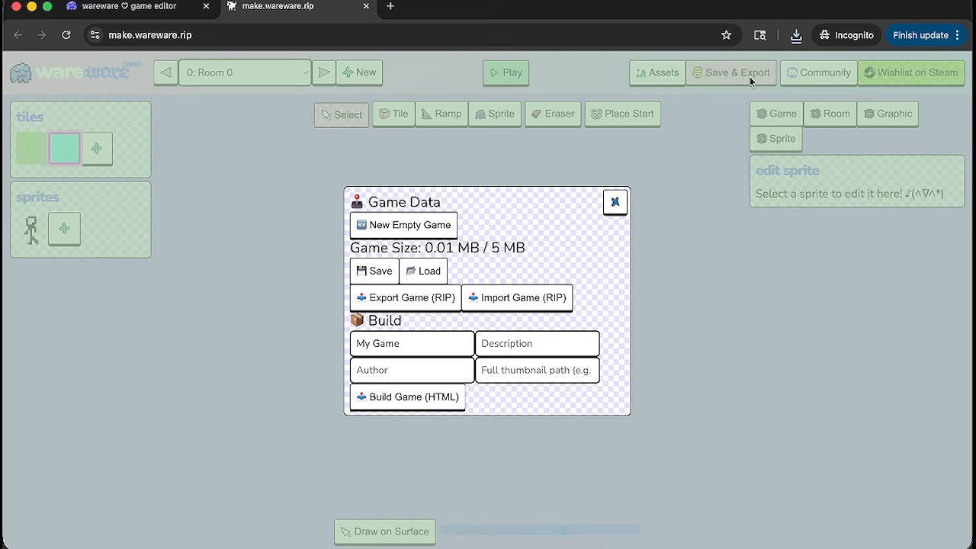
click(614, 202)
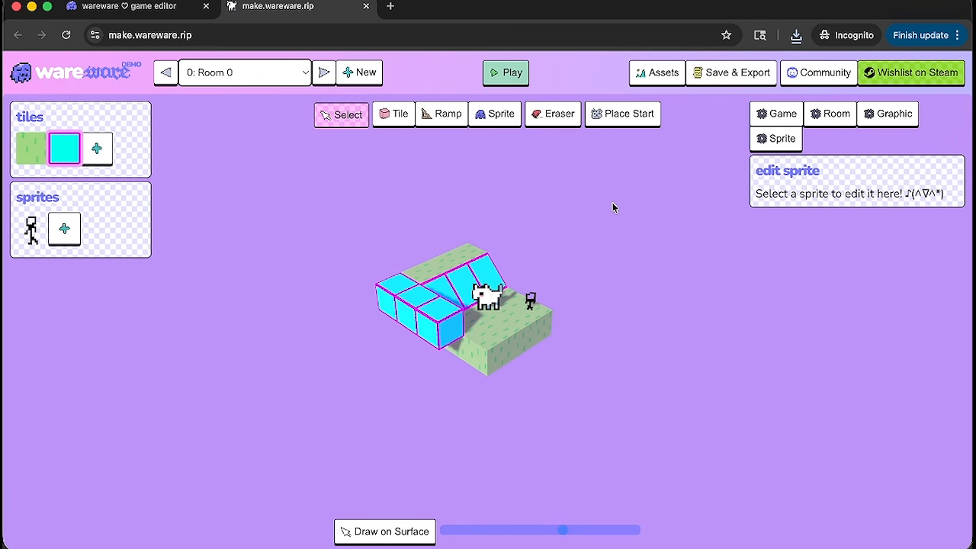
click(730, 72)
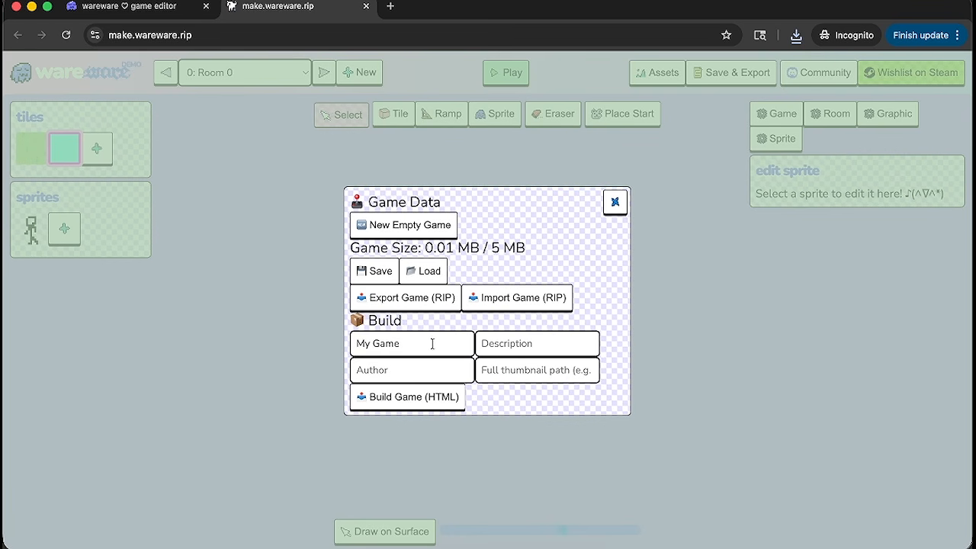
triple_click(431, 342)
text(Awesome game)
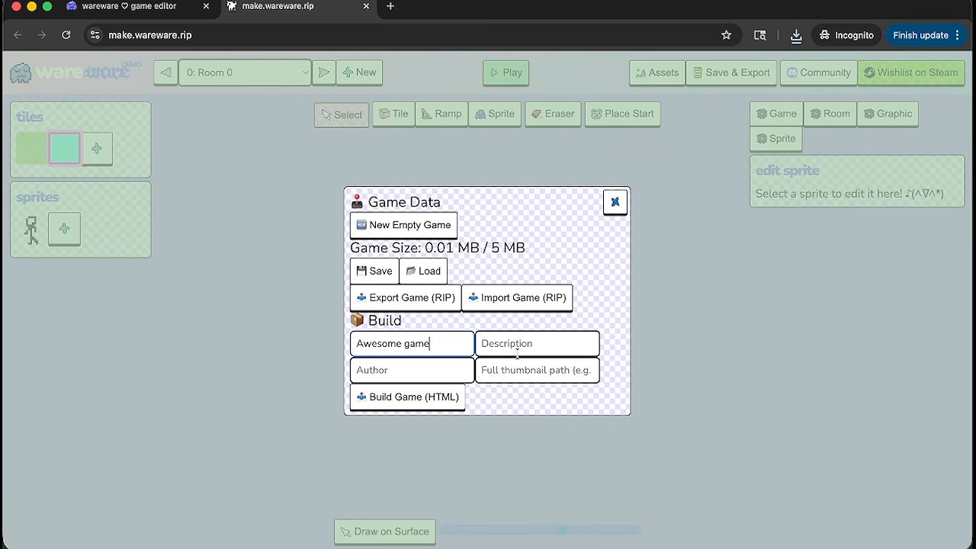
click(549, 348)
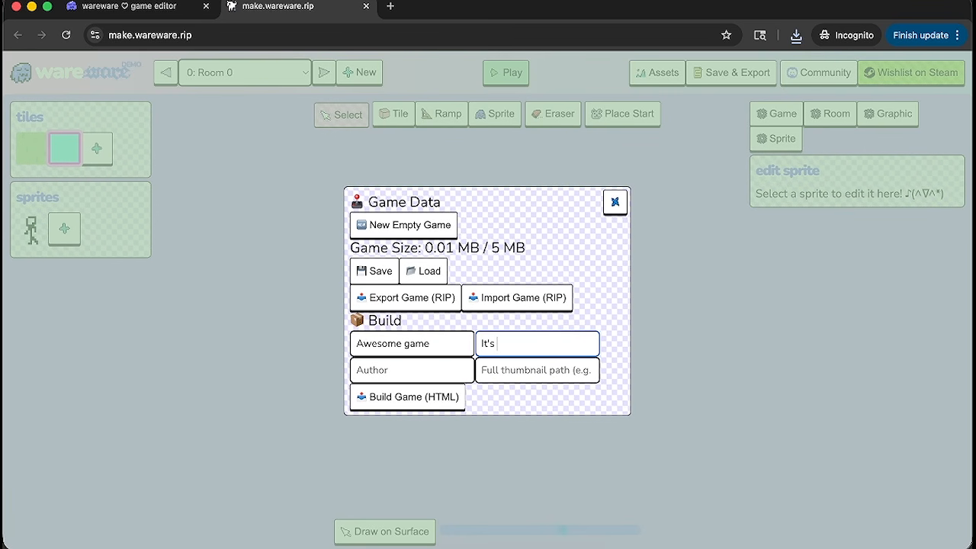
click(436, 370)
text(g)
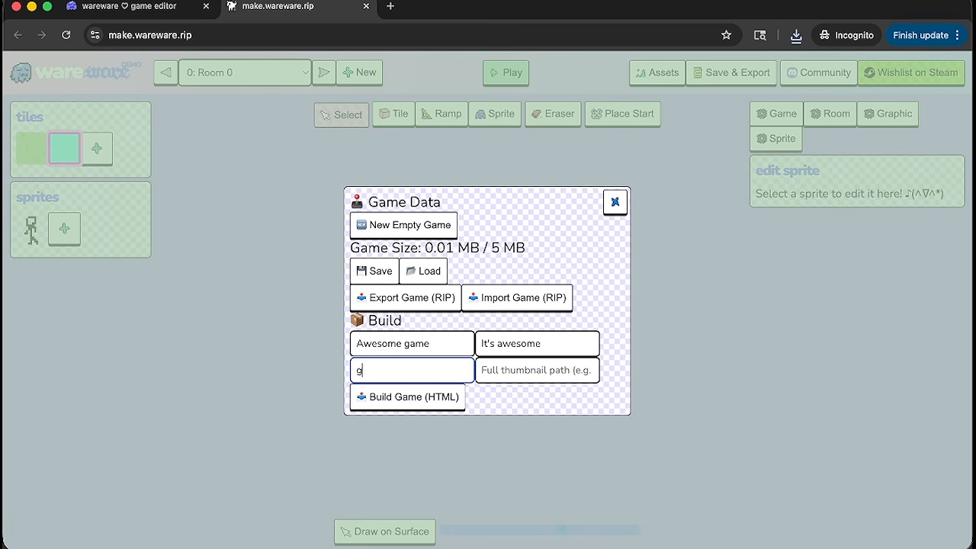
text(alactical)
click(447, 399)
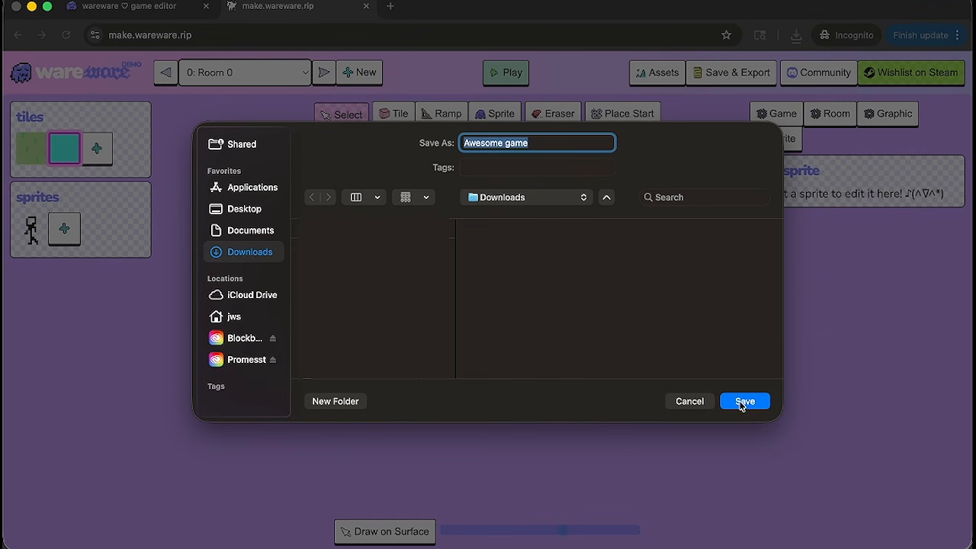
click(742, 402)
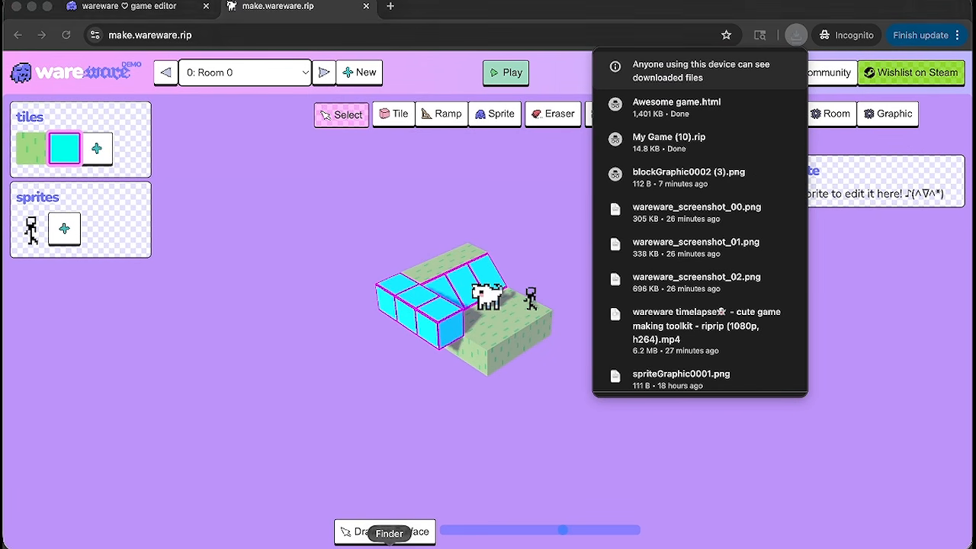
Open Awesome game.html from the Downloads folder, playtest it by walking the dog into the stick figure, and close it.
click(389, 543)
click(583, 129)
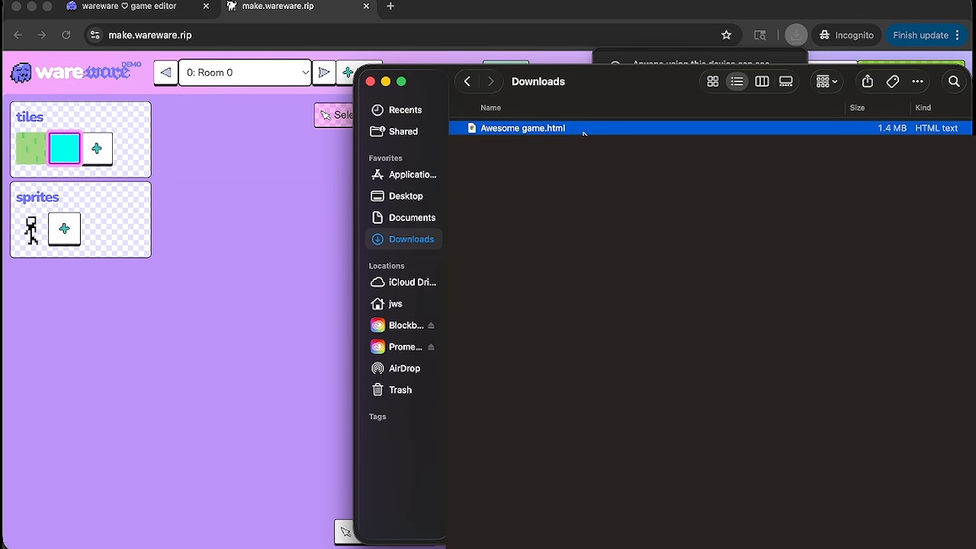
double_click(557, 129)
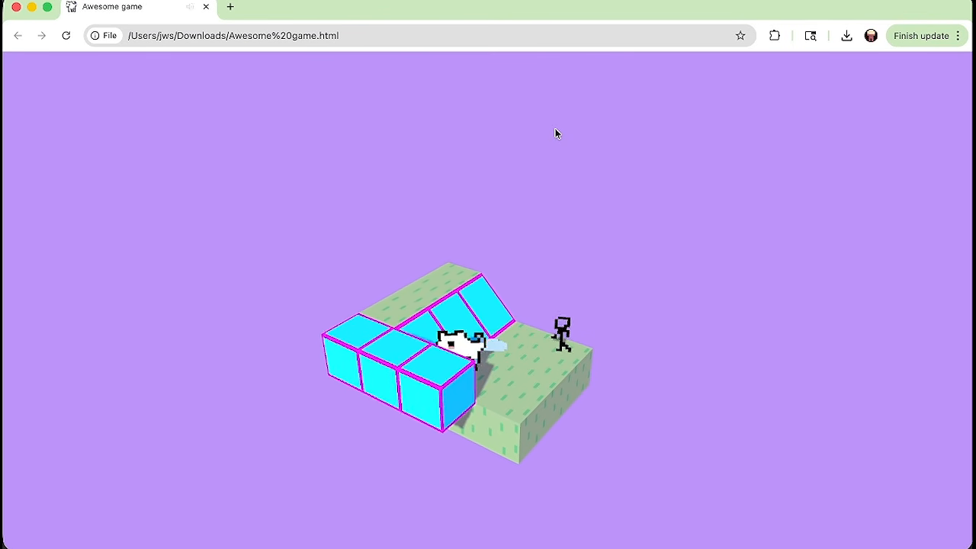
key(Right)
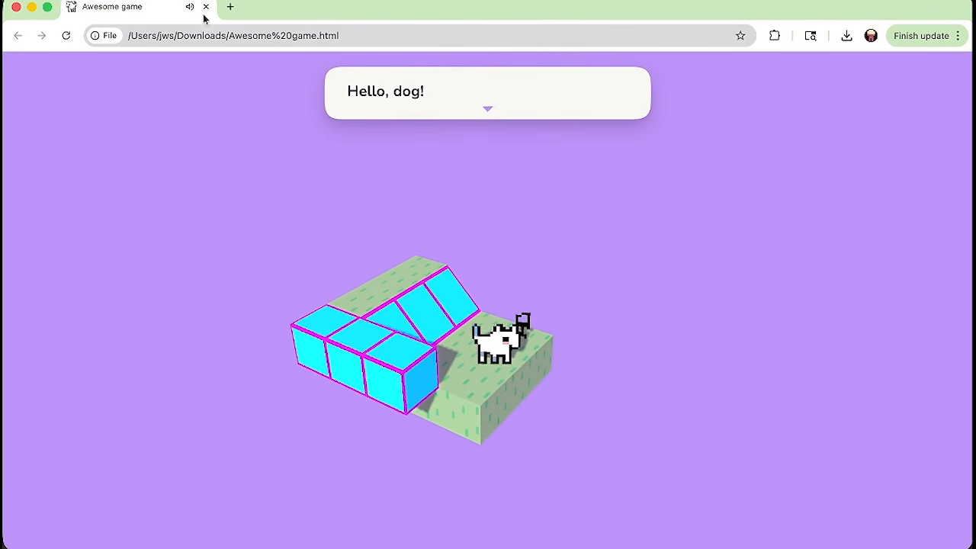
click(205, 7)
Review the project's asset options for adding images, sounds and music.
click(654, 73)
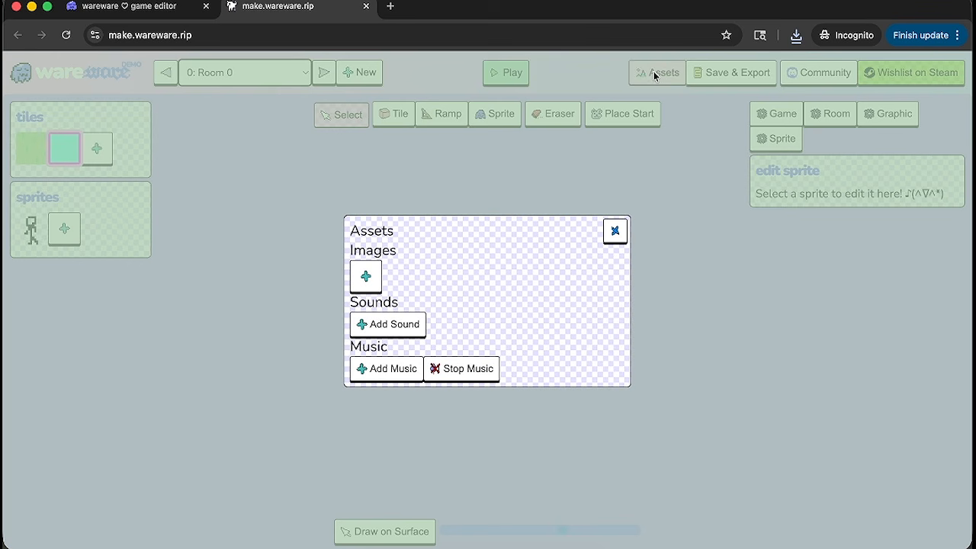
click(381, 323)
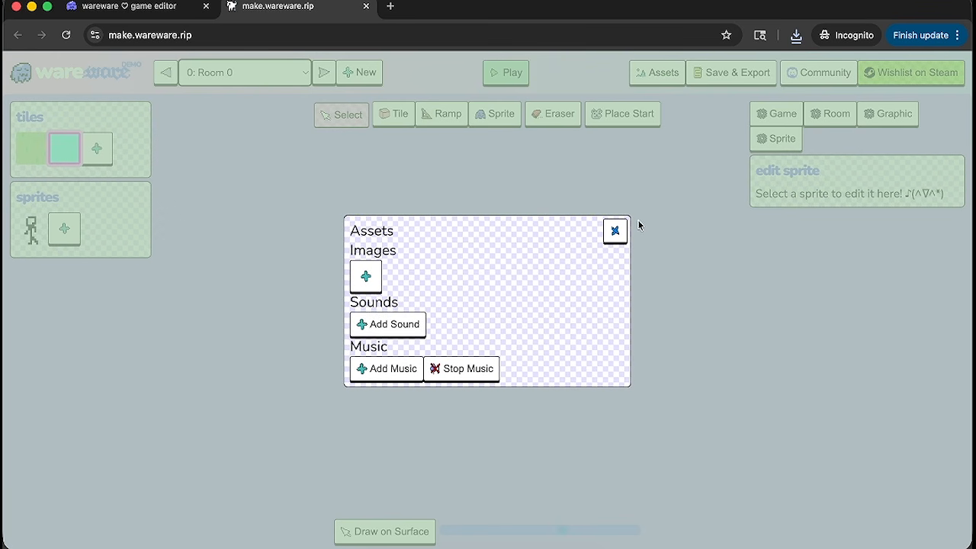
click(614, 231)
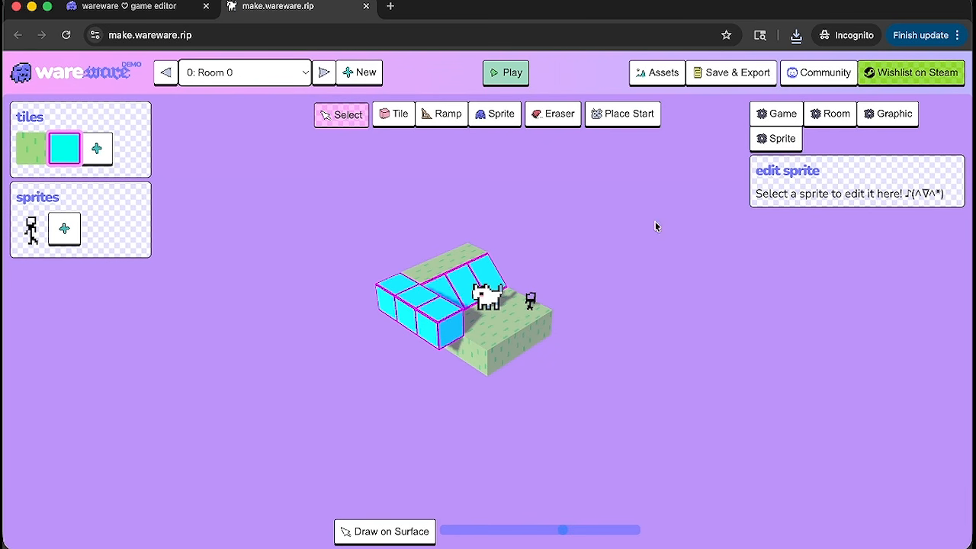
click(765, 116)
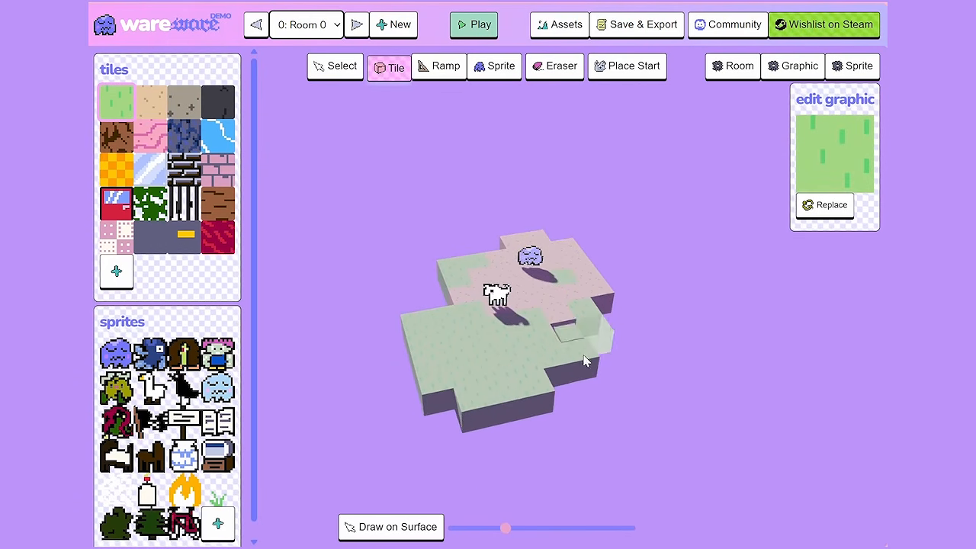
Extend the ground with grass tiles and build the walls of a house from pink brick tiles at its edge.
drag(586, 362, 552, 455)
drag(506, 528, 627, 528)
scroll(712, 412, up, 5)
click(218, 169)
drag(349, 349, 469, 362)
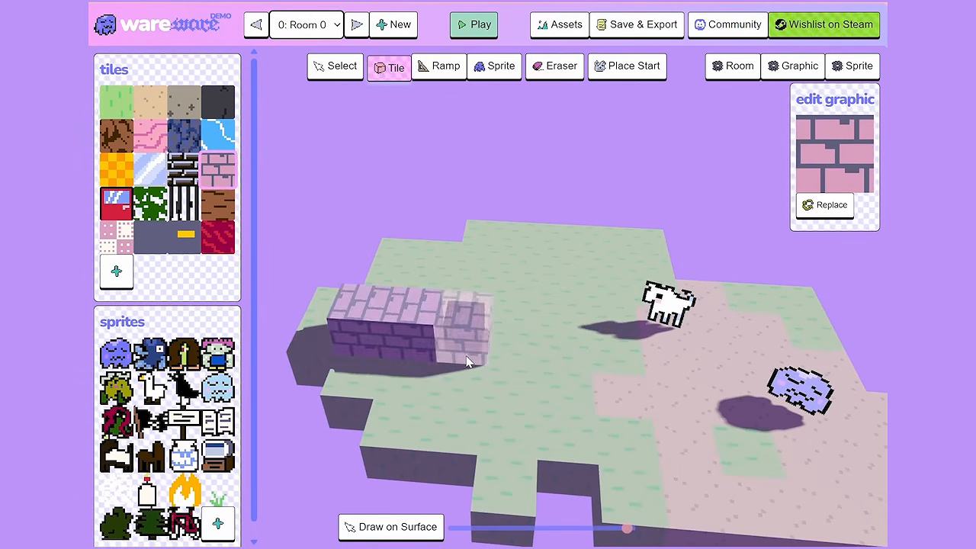
drag(627, 527, 586, 528)
mouse_move(450, 229)
mouse_down()
mouse_move(537, 271)
mouse_move(534, 210)
mouse_move(478, 229)
mouse_move(526, 274)
mouse_up()
drag(586, 527, 583, 528)
Place a red door tile in the front wall of the brick house and cover the house with a pink wavy-patterned roof.
click(117, 204)
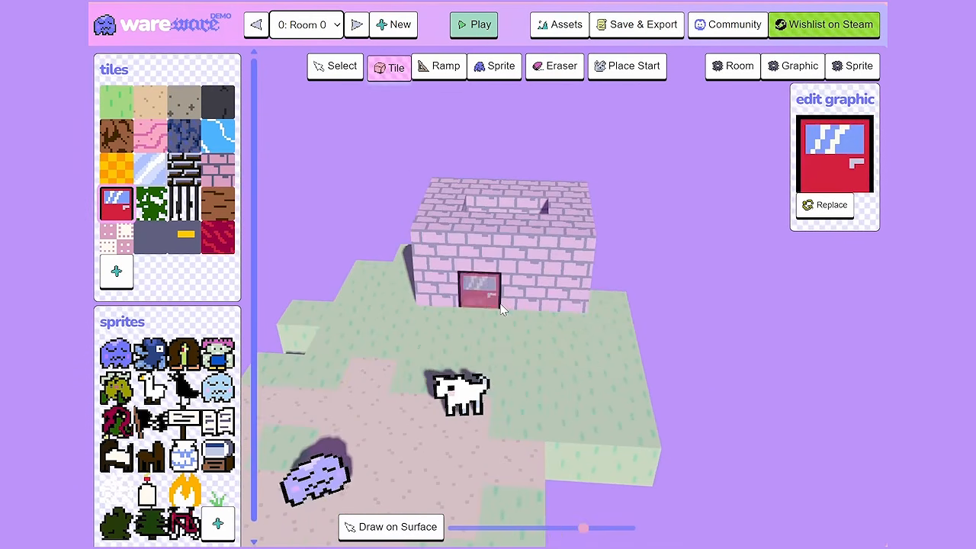
click(502, 309)
click(149, 135)
mouse_move(450, 212)
mouse_down()
mouse_move(627, 227)
mouse_move(395, 212)
mouse_move(450, 183)
mouse_up()
drag(455, 527, 579, 527)
Place leafy hedge tiles on both sides of the house and build blue rock cliffs beyond the hedges.
click(150, 202)
drag(396, 221, 339, 241)
scroll(534, 304, down, 3)
scroll(218, 190, down, 1)
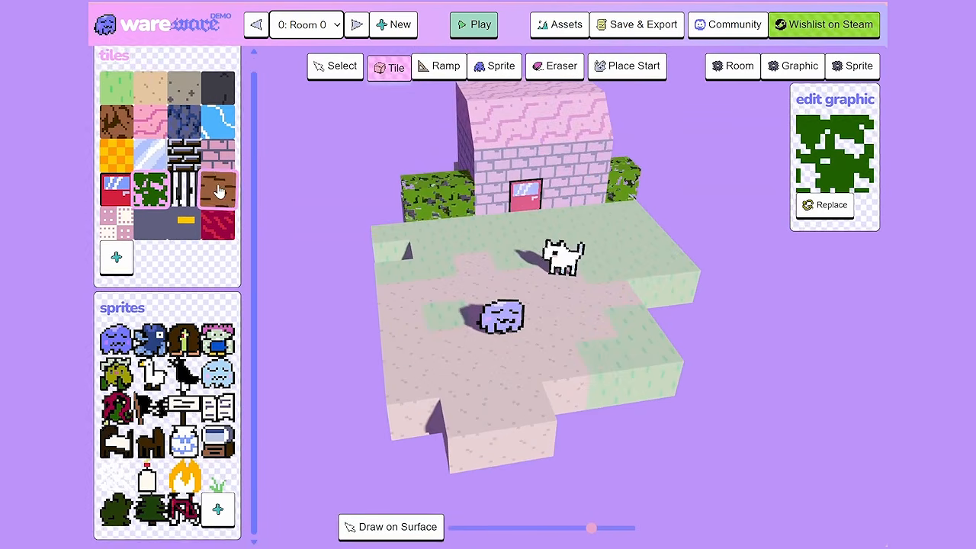
click(183, 121)
drag(414, 239, 328, 221)
scroll(561, 219, up, 2)
mouse_move(562, 219)
mouse_down()
mouse_move(648, 156)
mouse_move(614, 137)
mouse_up()
Place the red-haired character sprite on the blue rocks and add a Message action reading "Heyo :)" to it.
click(494, 66)
click(116, 406)
click(577, 244)
click(694, 312)
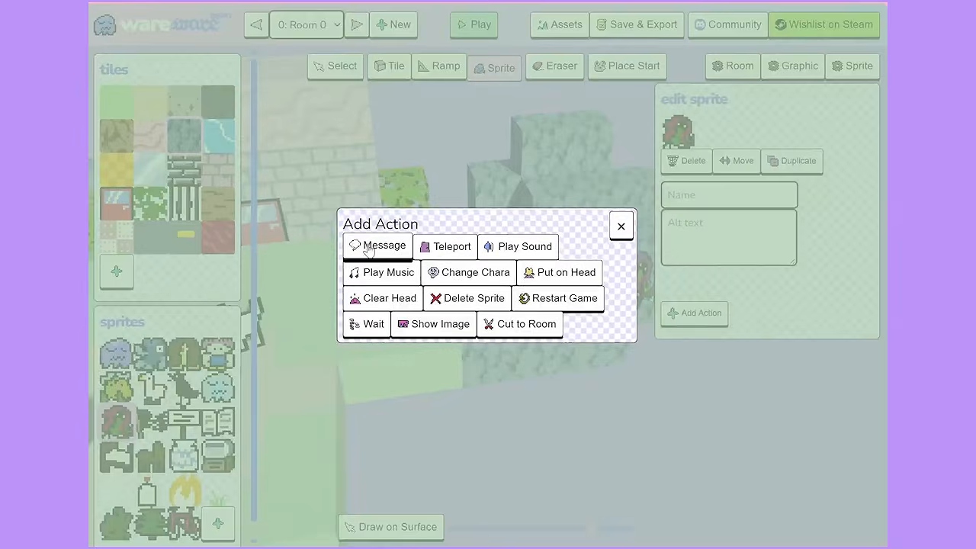
click(373, 246)
text(Heyo :))
scroll(457, 305, down, 3)
scroll(311, 353, up, 3)
click(471, 335)
Decorate the ground with grass tufts, bushes and pine trees, and place a sign sprite beside the house's red door.
click(218, 478)
click(443, 244)
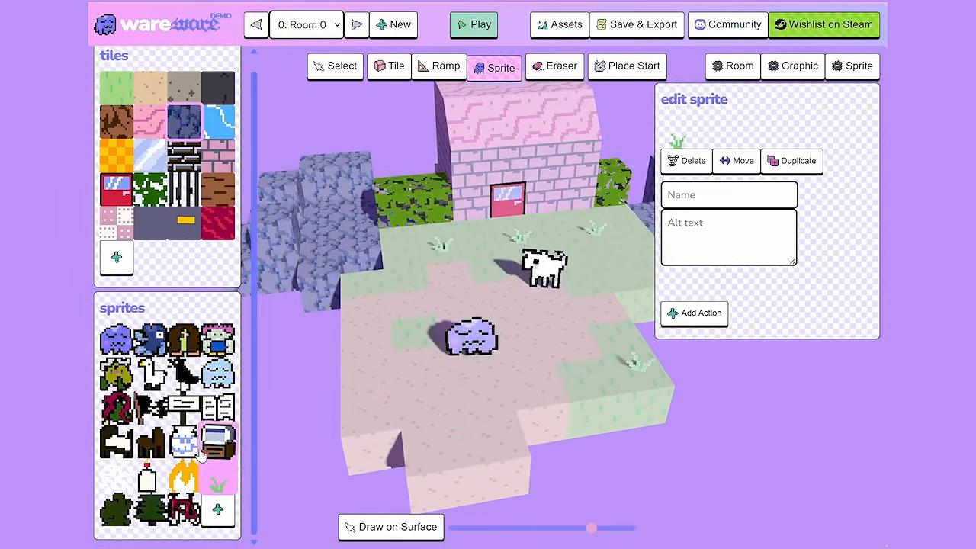
click(116, 509)
click(414, 218)
click(621, 316)
click(588, 355)
click(184, 406)
click(464, 235)
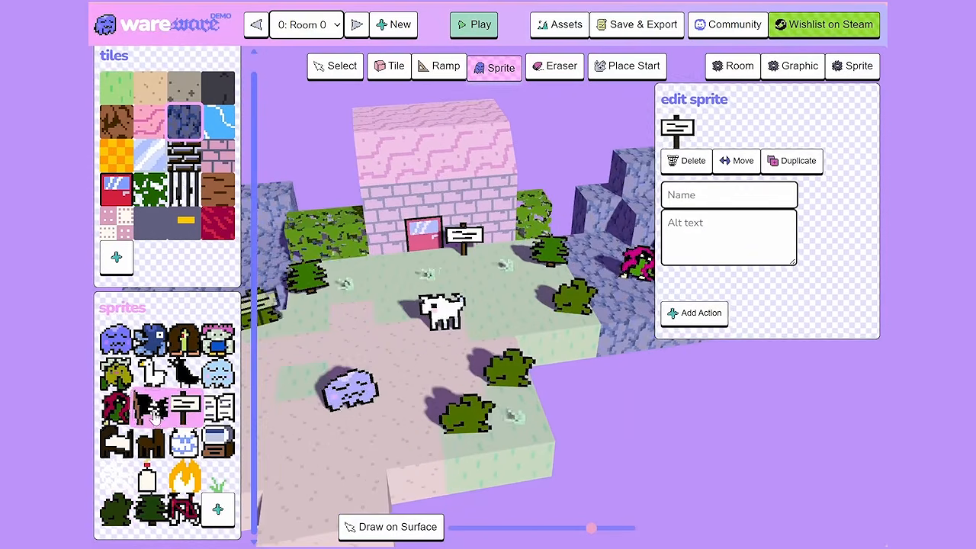